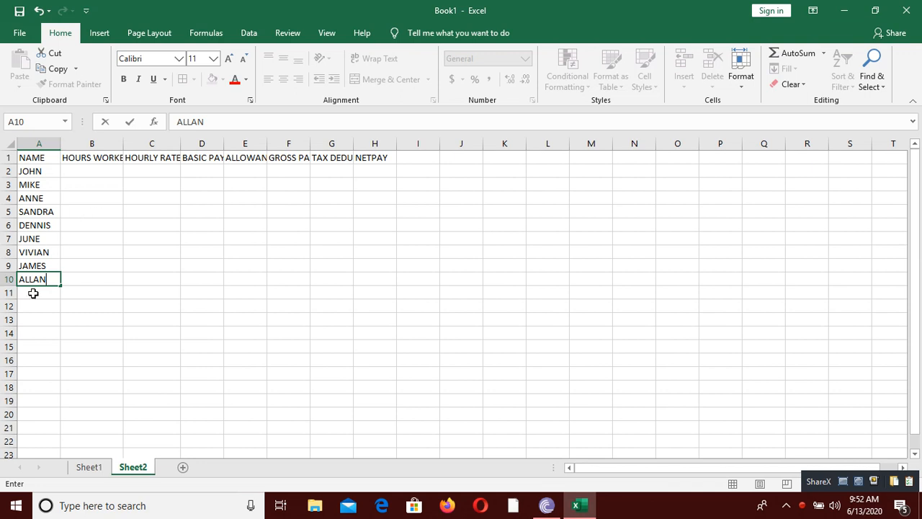
Enter the tenth employee's first name in cell A11, below the existing names
left_click(33, 293)
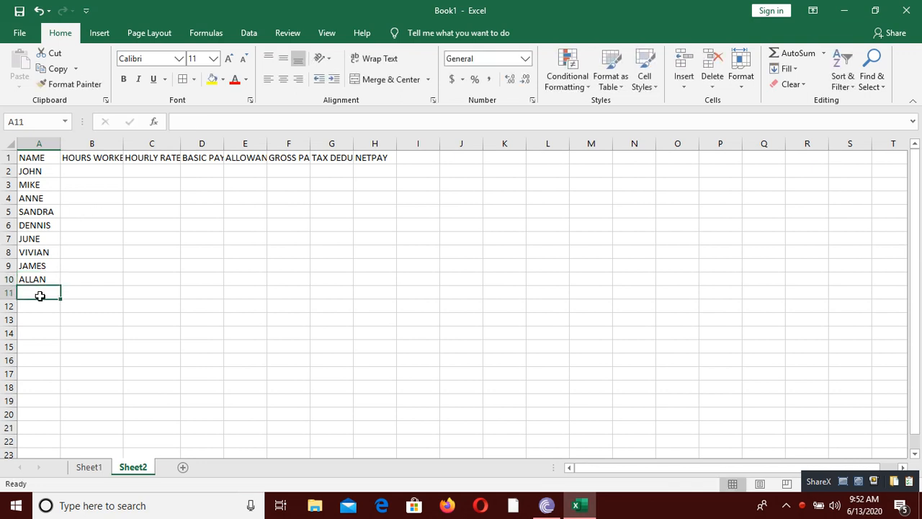
type("F")
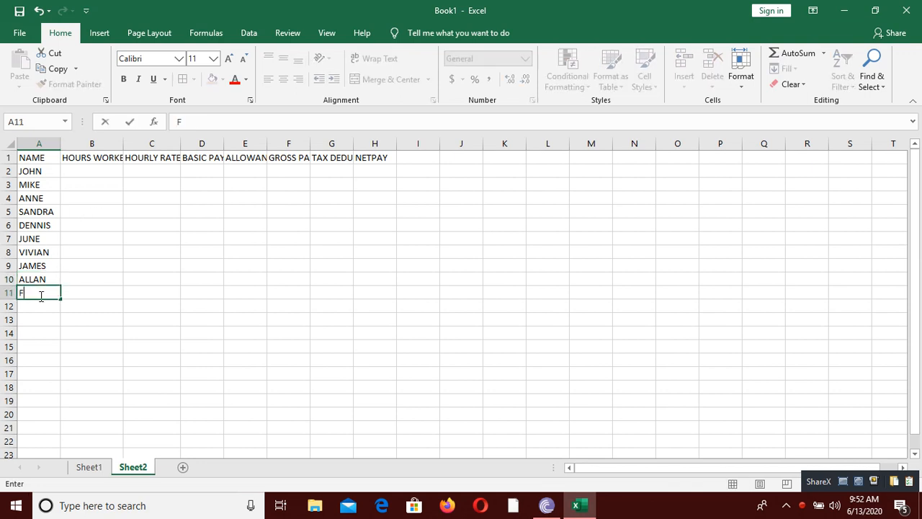
type("AITH")
left_click(89, 176)
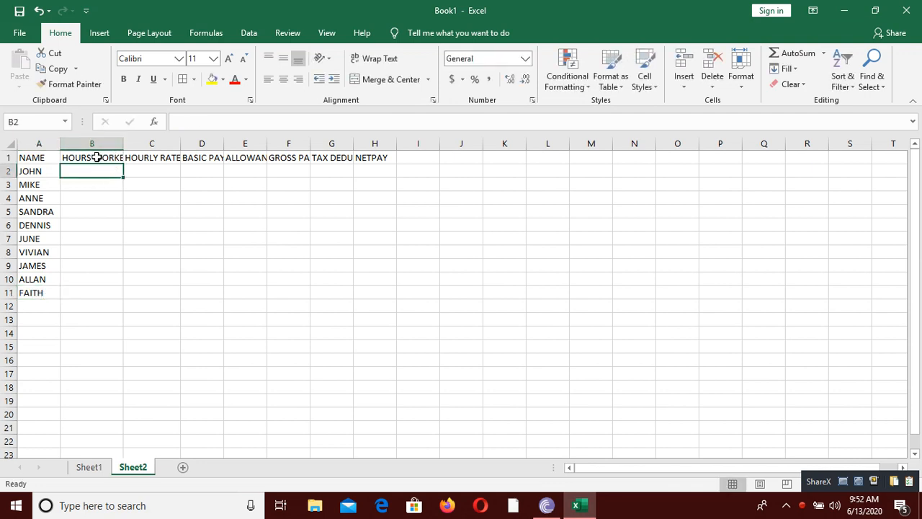
Wrap the text of the HOURS WORKED, HOURLY RATE and BASIC PAY headers in B1, C1 and D1
left_click(97, 157)
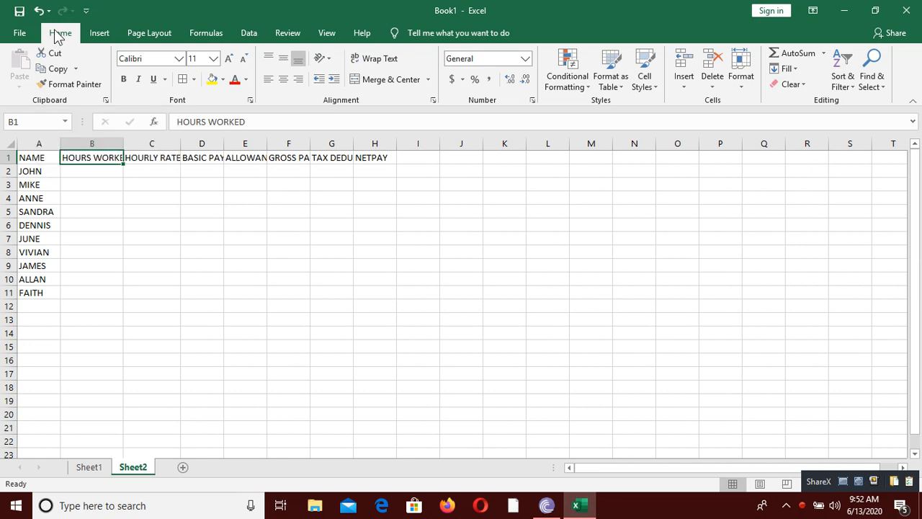
left_click(383, 65)
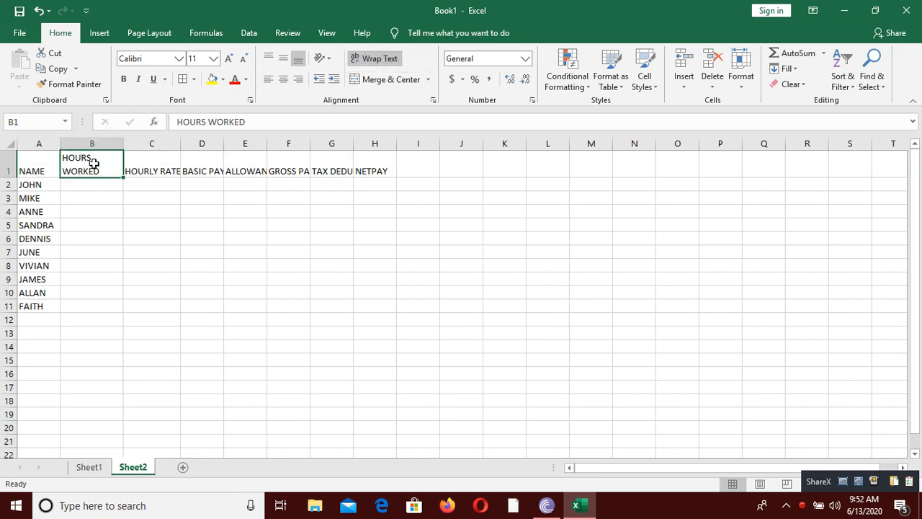
left_click(170, 164)
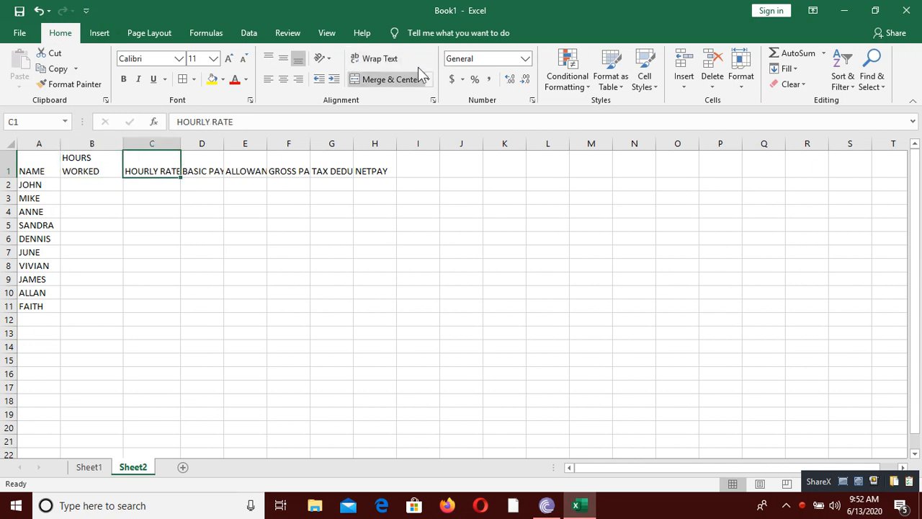
left_click(382, 59)
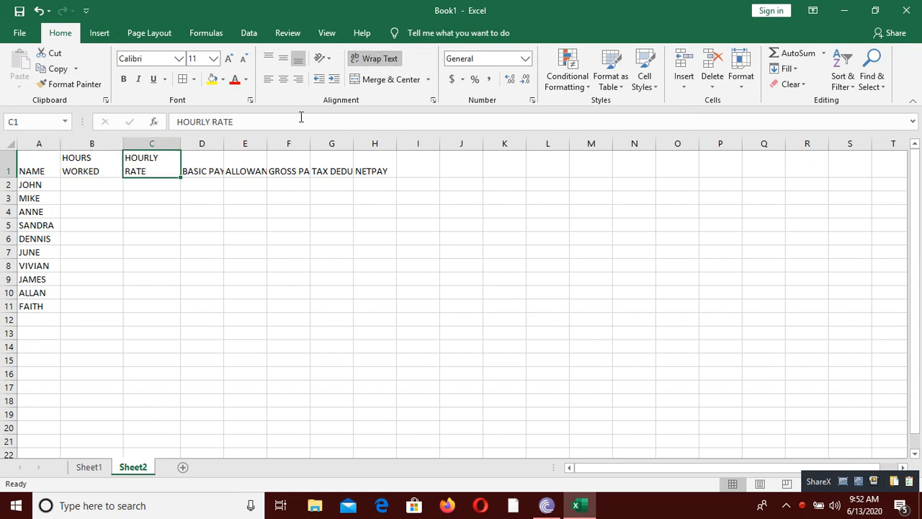
left_click(214, 162)
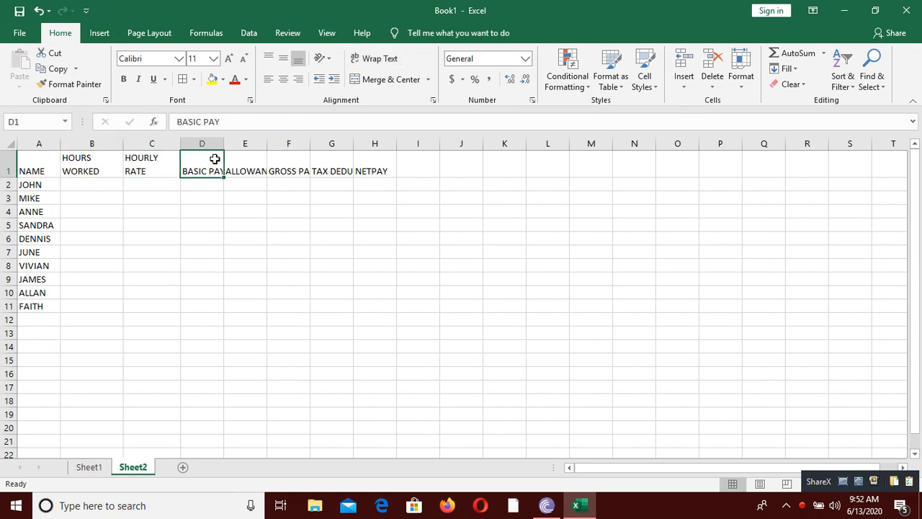
left_click(382, 61)
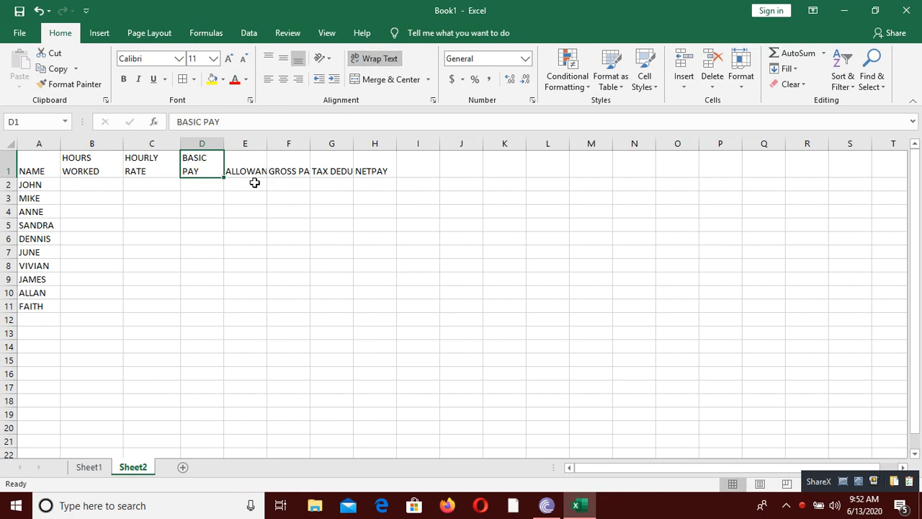
Widen column E to fit the ALLOWANCE header and wrap the GROSS PAY and TAX DEDUCT headers in F1 and G1
left_click_drag(264, 140, 282, 141)
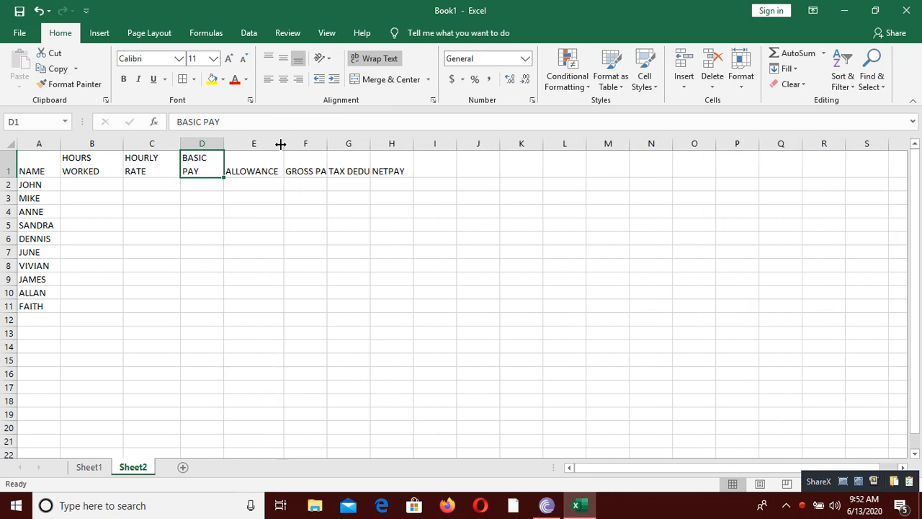
left_click(306, 169)
left_click(376, 59)
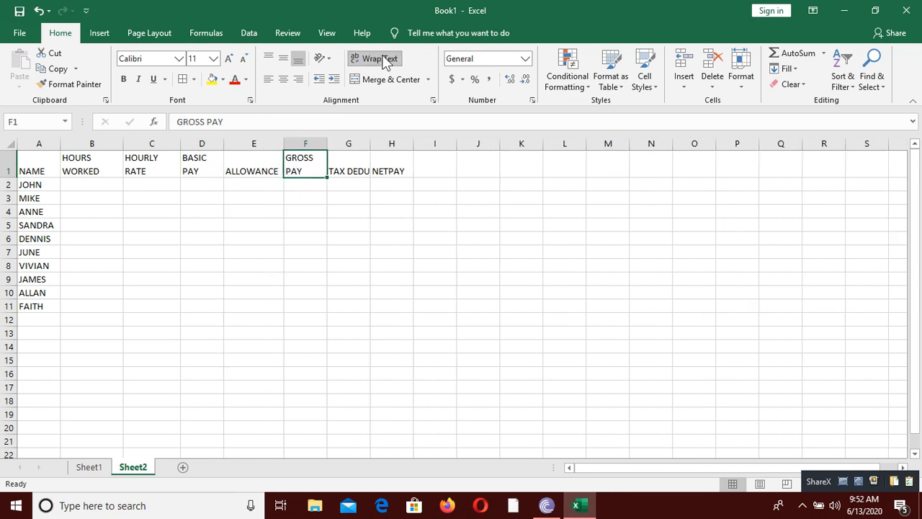
left_click(360, 172)
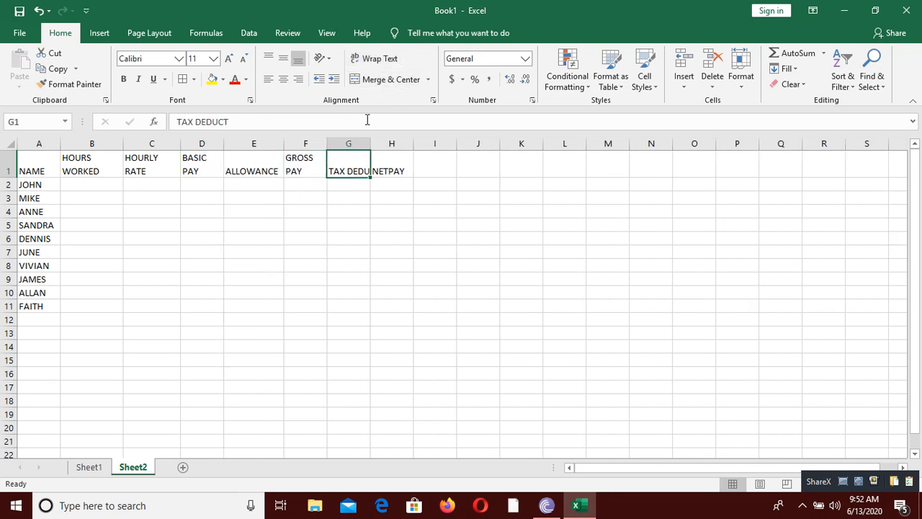
left_click(378, 60)
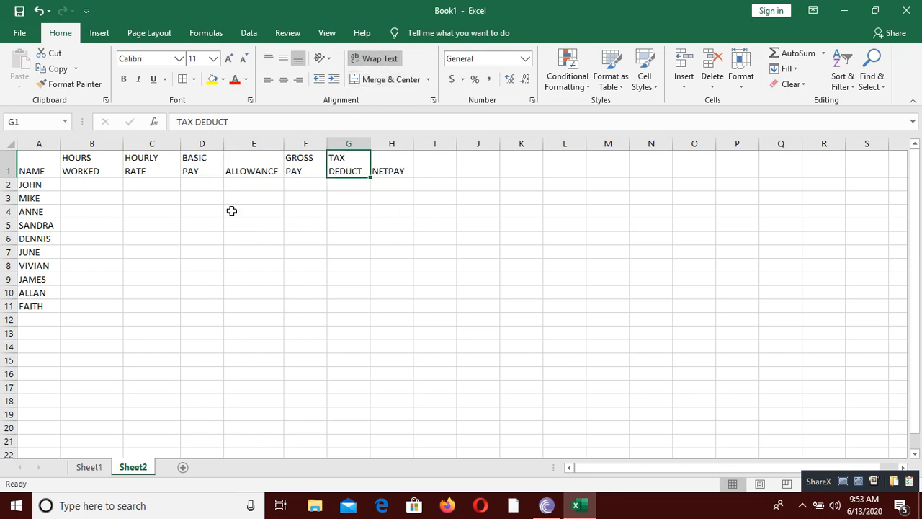
Insert a blank row above the header row
left_click(8, 166)
right_click(10, 166)
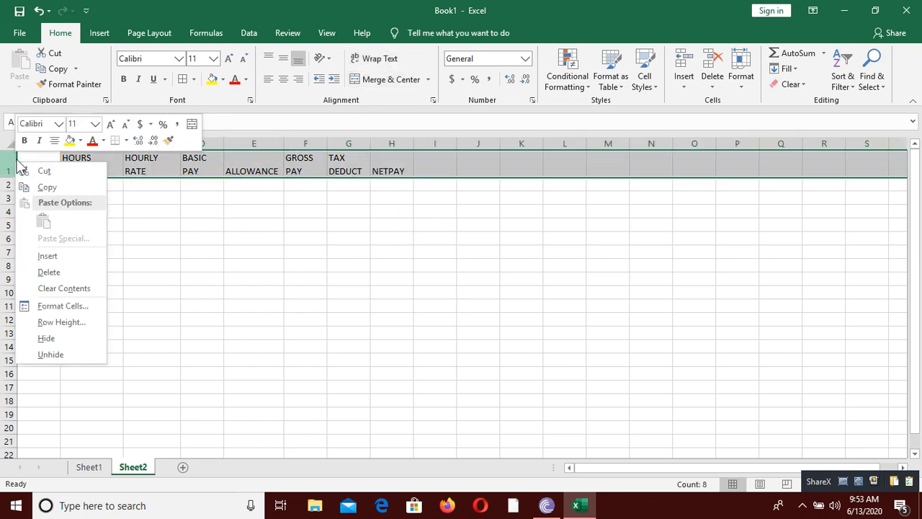
left_click(55, 253)
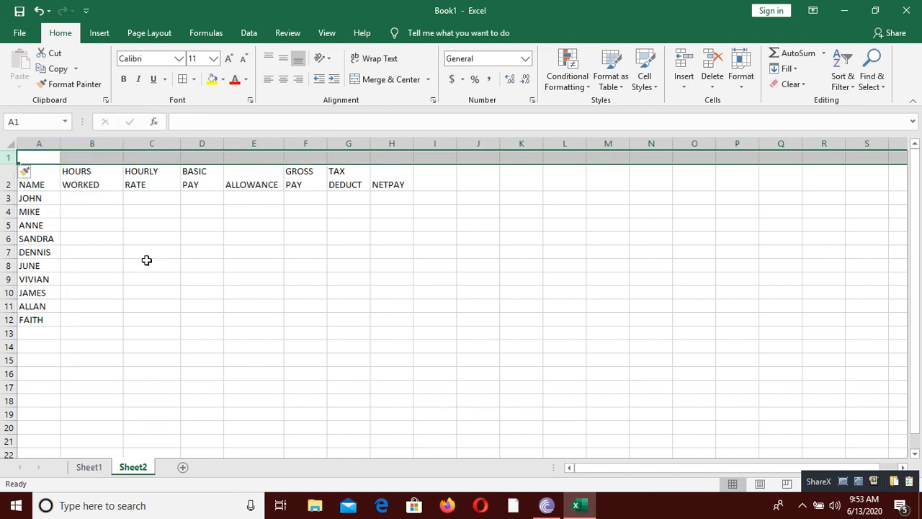
left_click(144, 254)
Merge and center cells A1 to I1 and enter the title AUGUST PAYROLL
left_click_drag(50, 159, 431, 159)
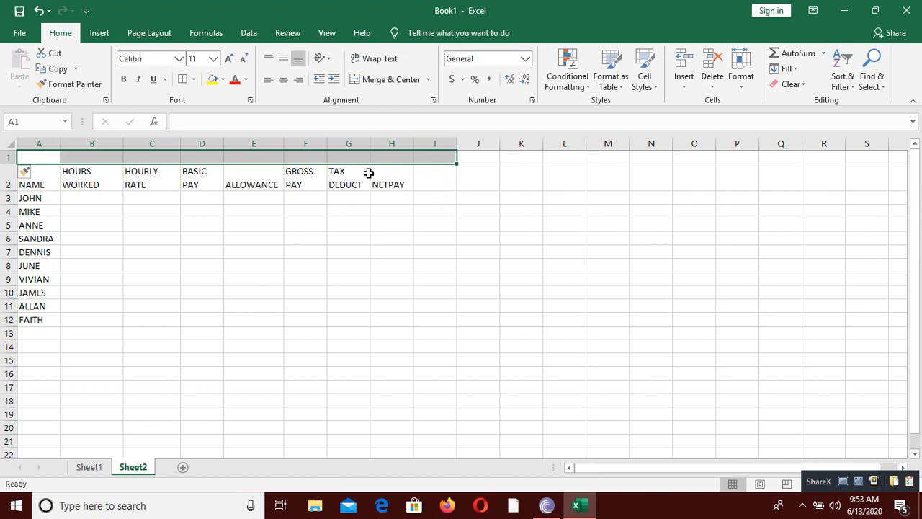
left_click(376, 81)
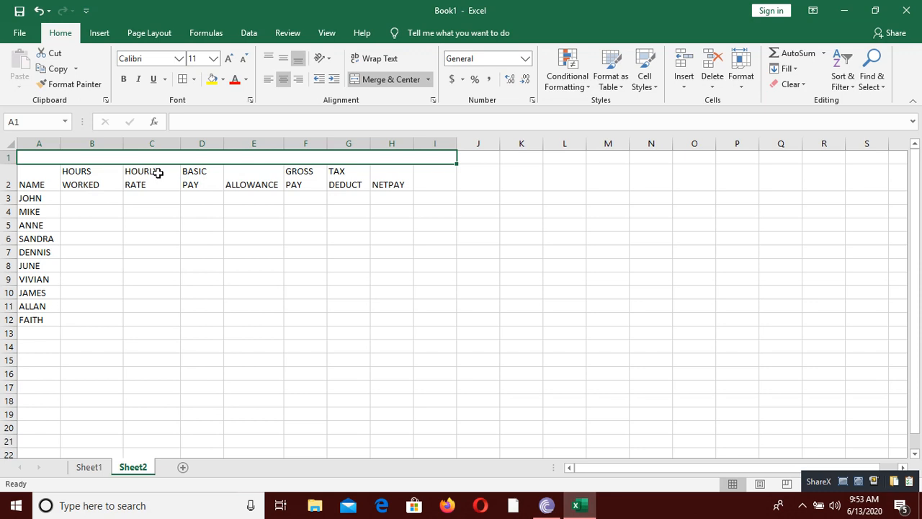
type("AUGUST")
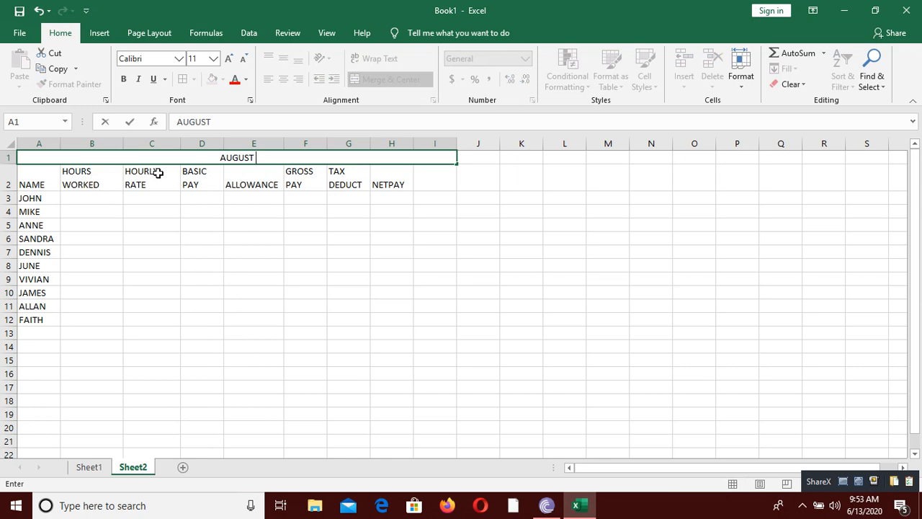
type(" PAYROLL")
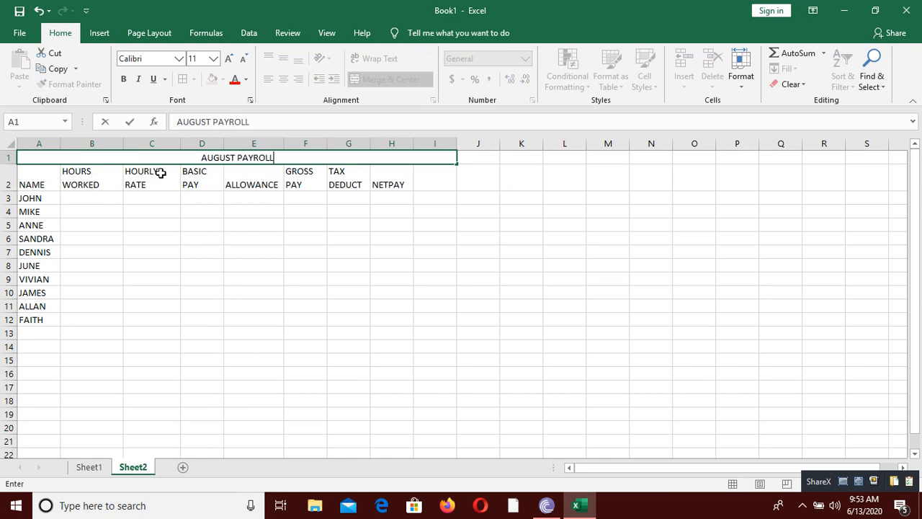
left_click(330, 223)
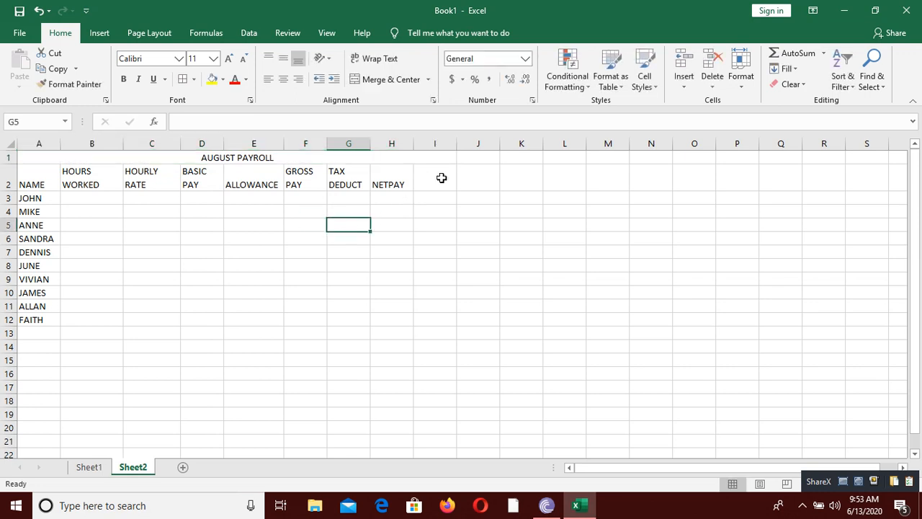
Add the column header BONUS in cell I2, after NETPAY
left_click(442, 178)
type("BONUS")
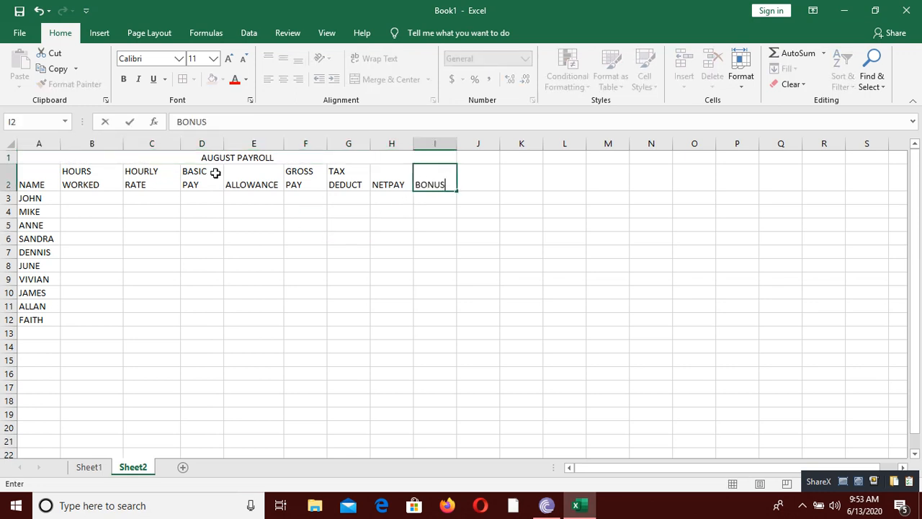
left_click(231, 276)
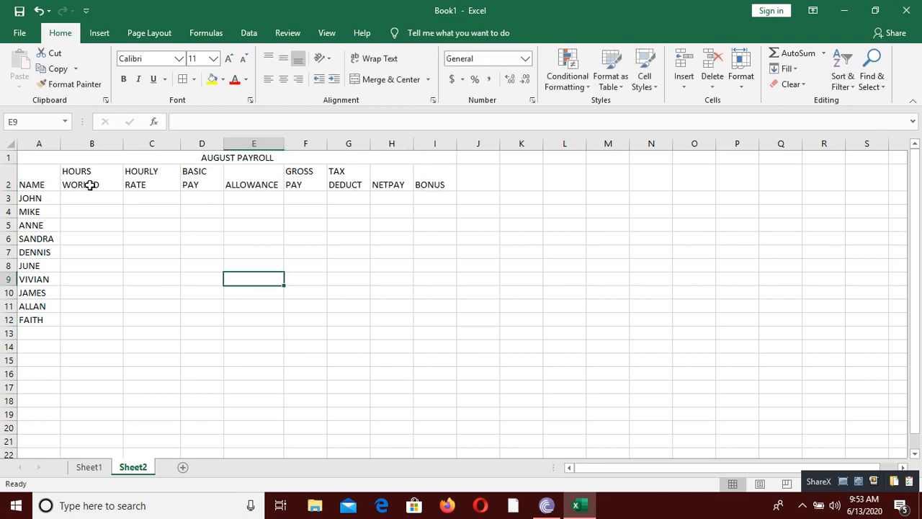
Apply all borders to the payroll table range A1:I13
left_click_drag(70, 160, 298, 334)
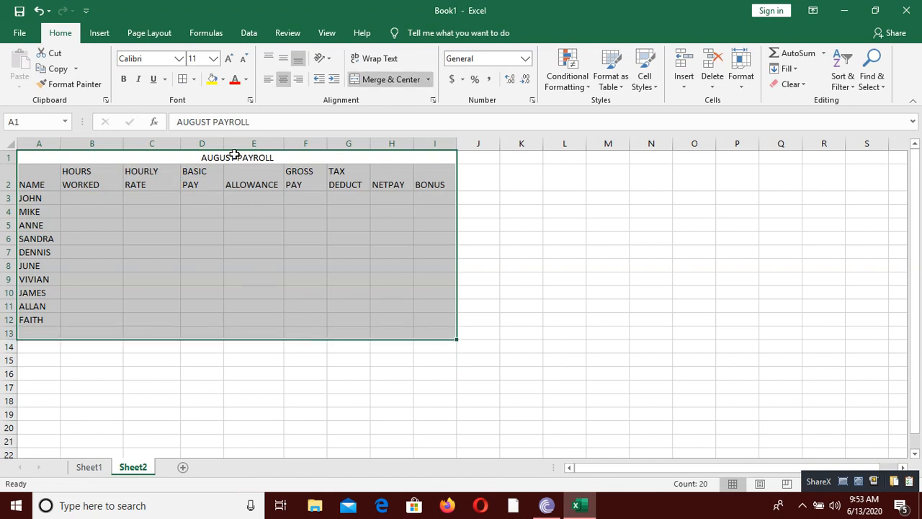
left_click(189, 79)
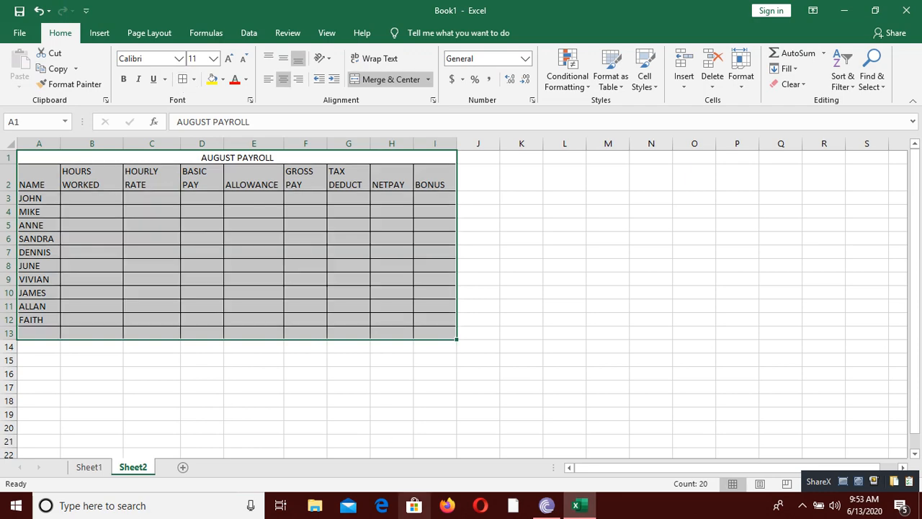
left_click(414, 506)
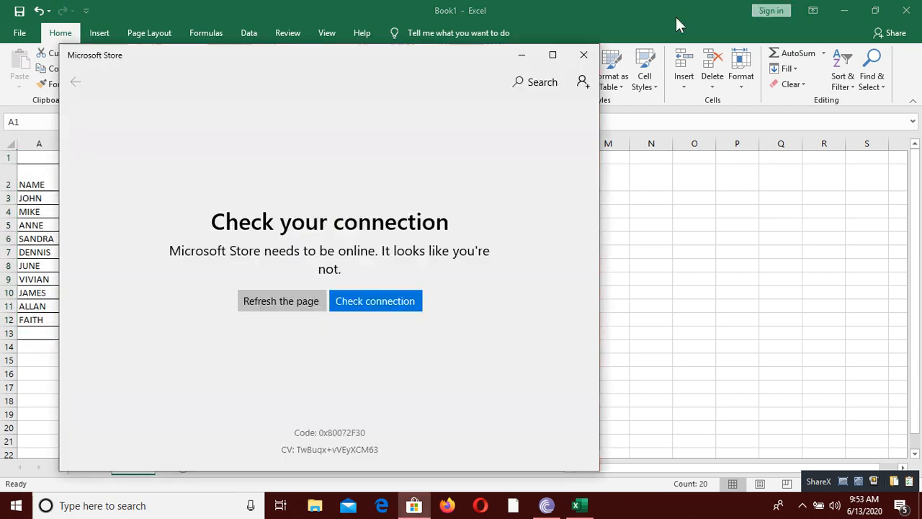
left_click(584, 55)
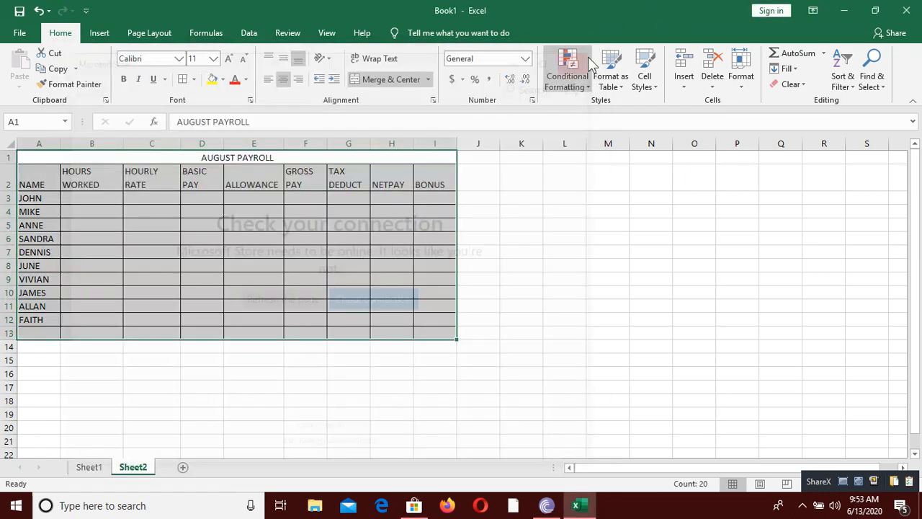
Fill in the first employee's row with 200 hours worked in B3 and an hourly rate of 36 in C3
left_click(87, 199)
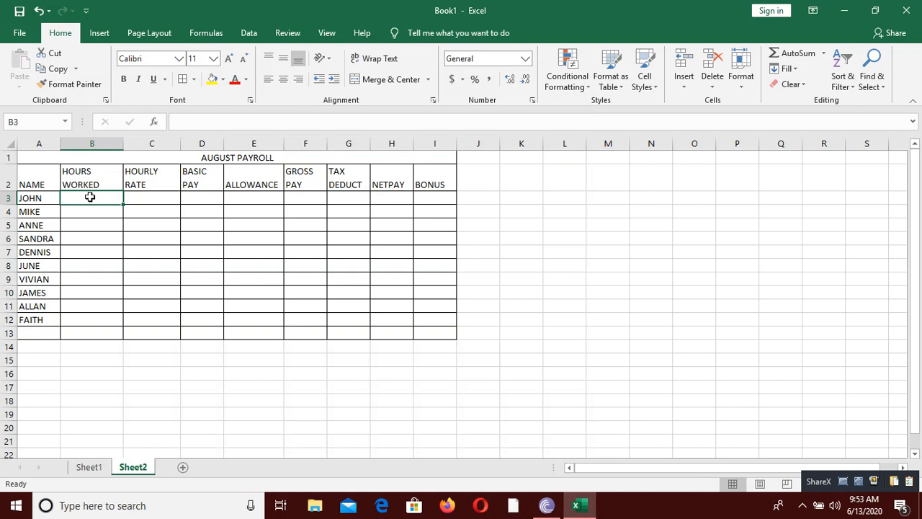
type("200")
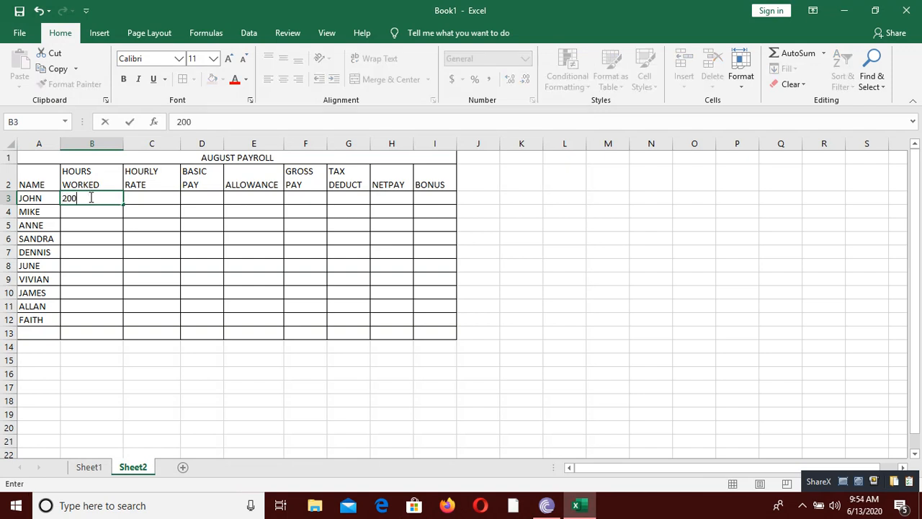
key("Tab")
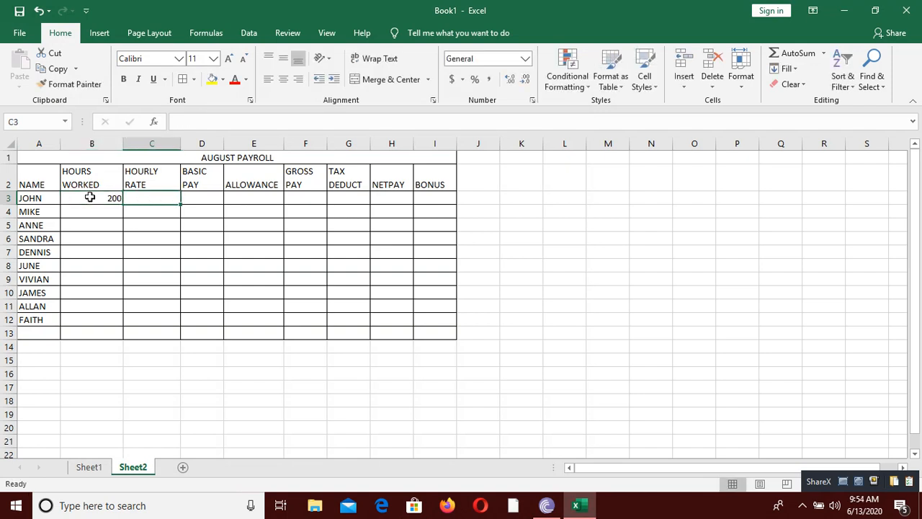
type("3")
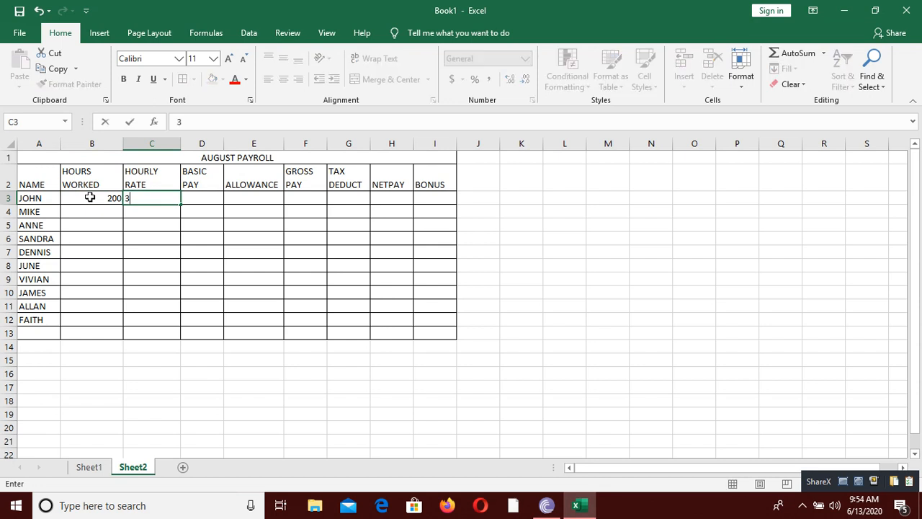
type("6")
left_click(191, 225)
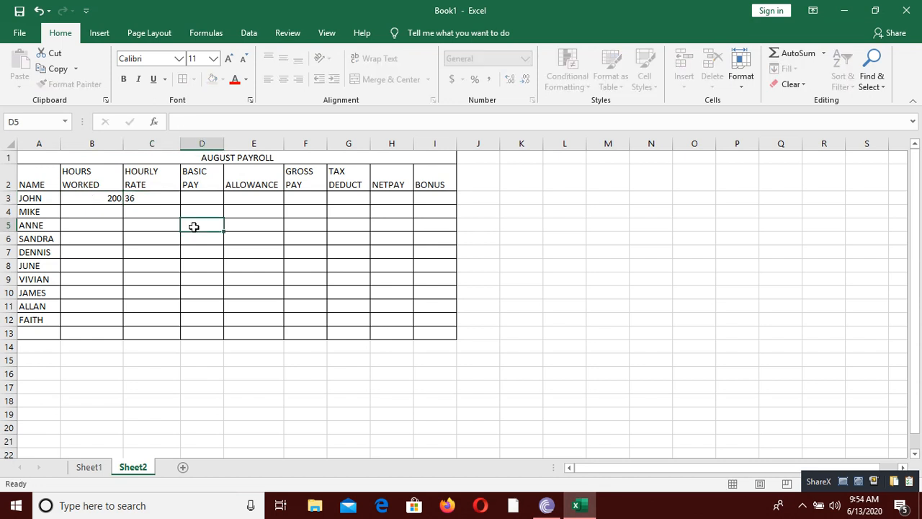
Enter the hours worked 300, 345 and 430 in cells B4 to B6
left_click(98, 211)
type("3")
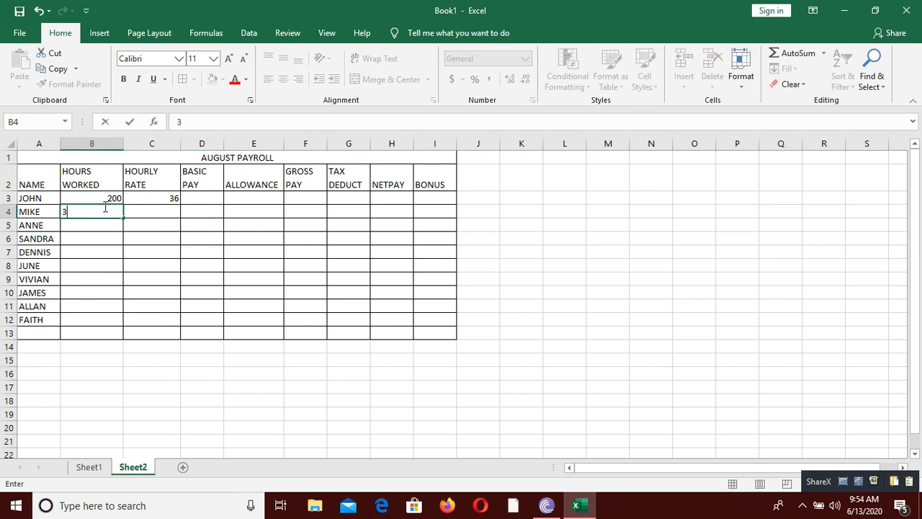
type("00")
key("Return")
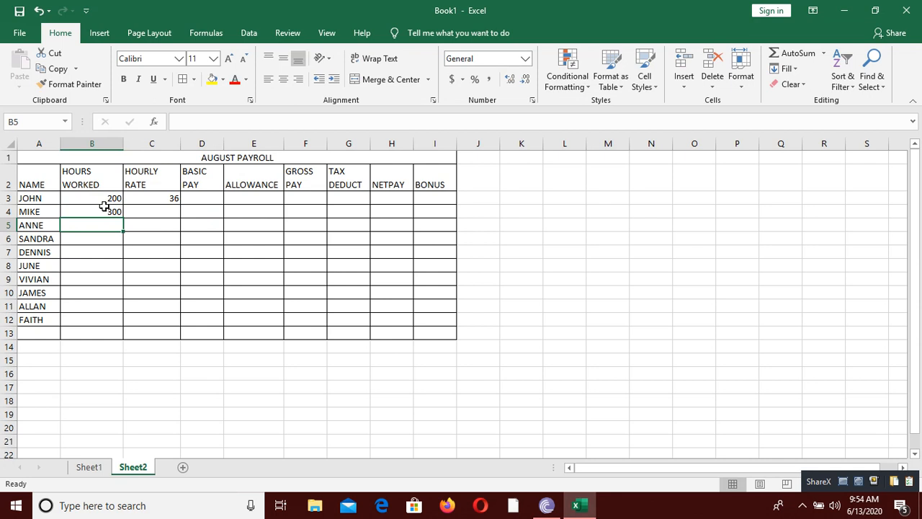
type("345")
key("Return")
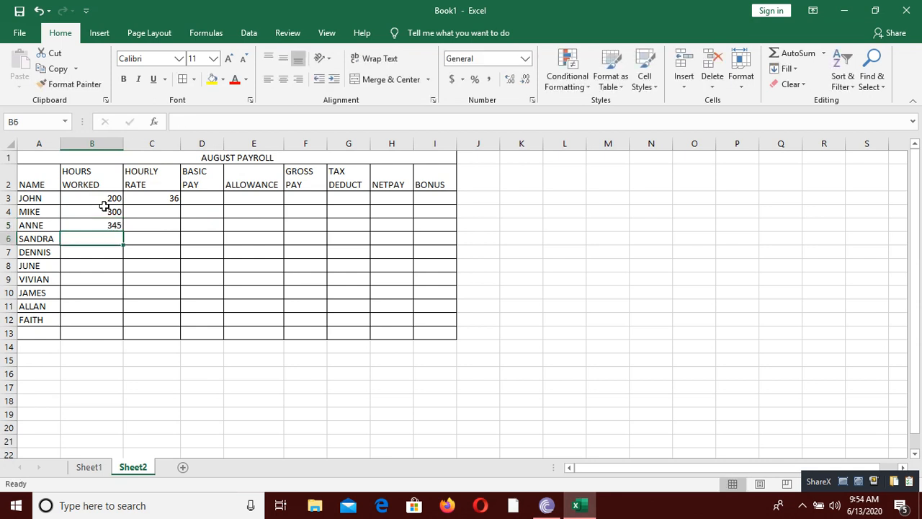
type("430")
key("Return")
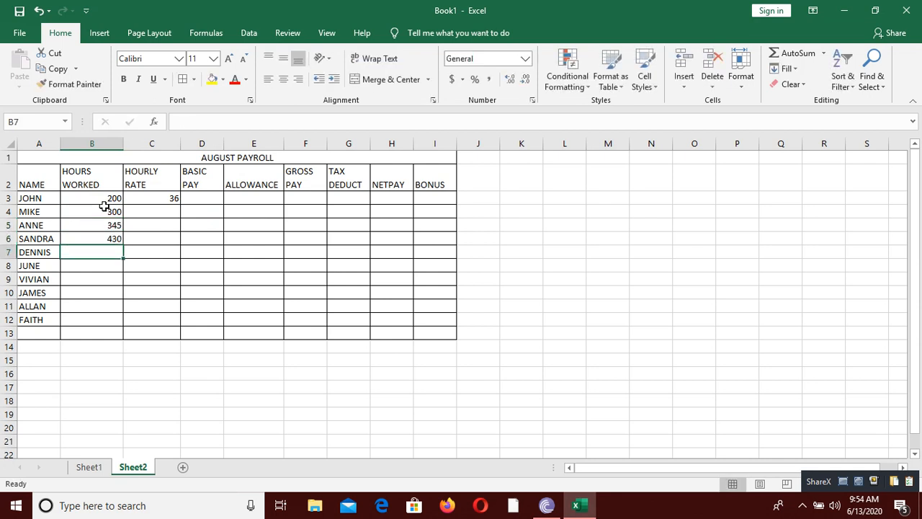
Enter the hours worked 400, 380, 430 and 345 in cells B7 to B10
type("4")
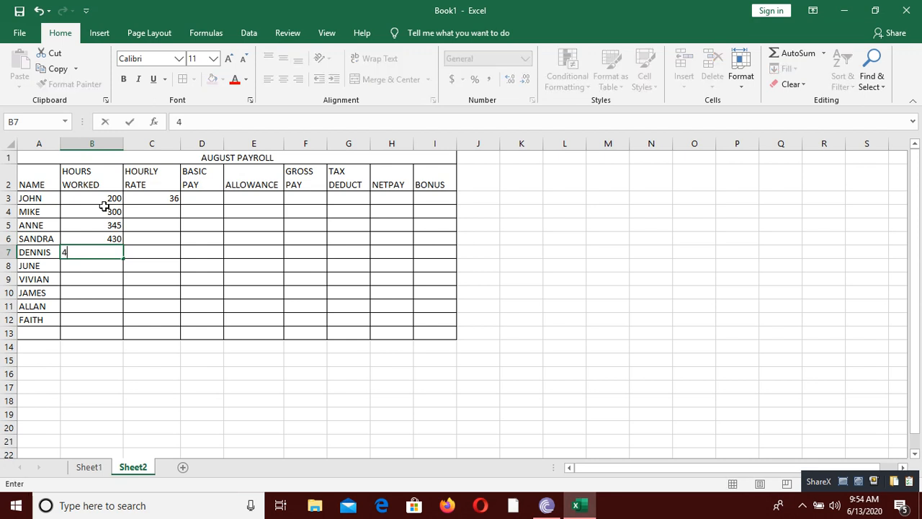
type("00")
key("Return")
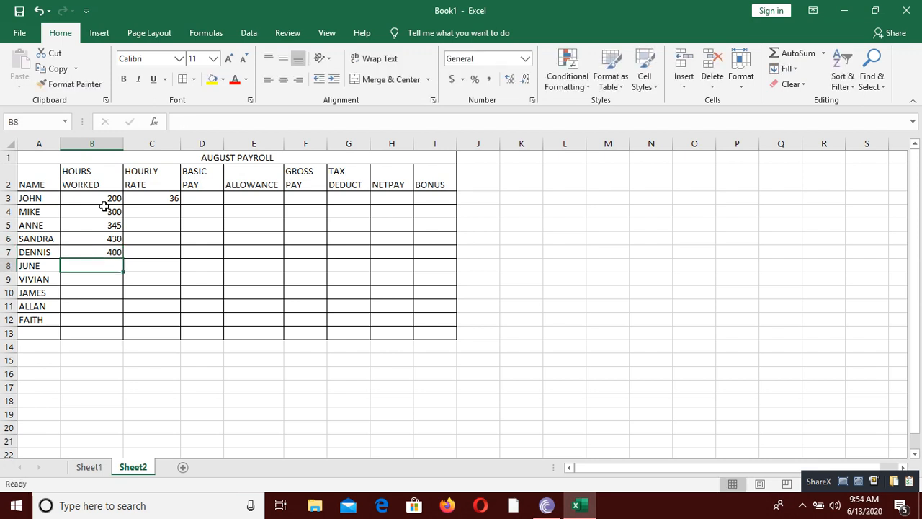
type("380")
key("Return")
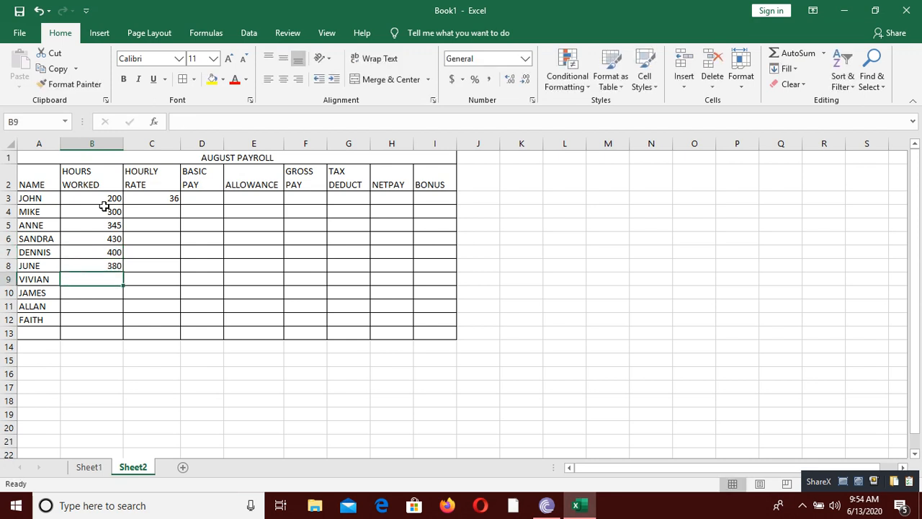
type("430")
key("Return")
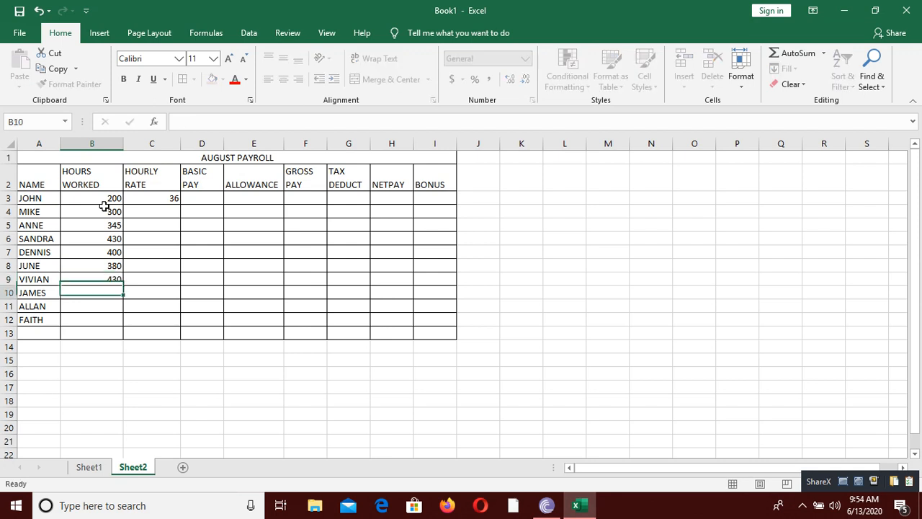
type("345")
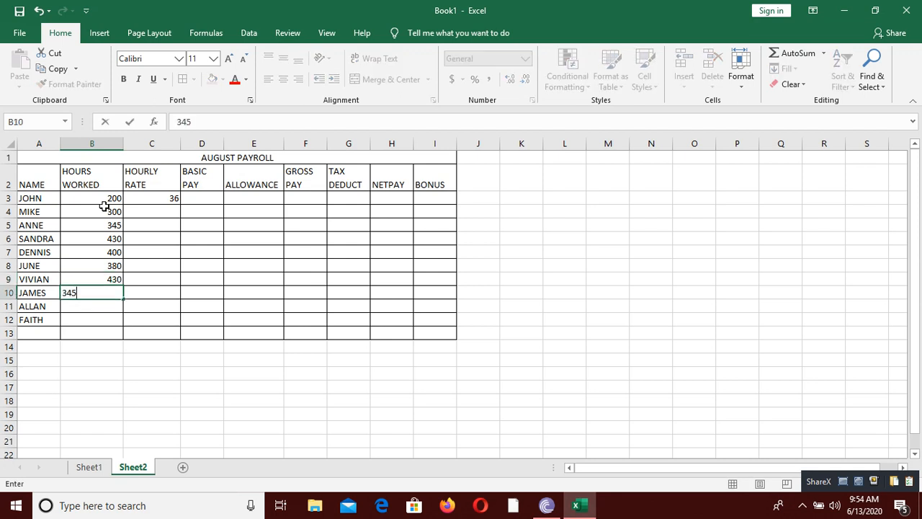
key("Return")
Complete the hours worked column with 456, 387 and 540 in cells B11 to B13
type("65")
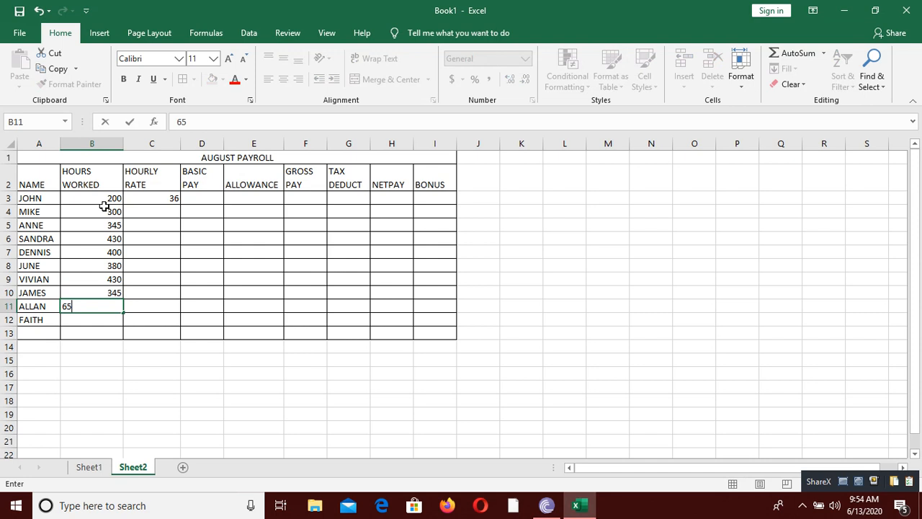
type("5")
key("BackSpace")
key("BackSpace")
key("BackSpace")
type("456")
key("Return")
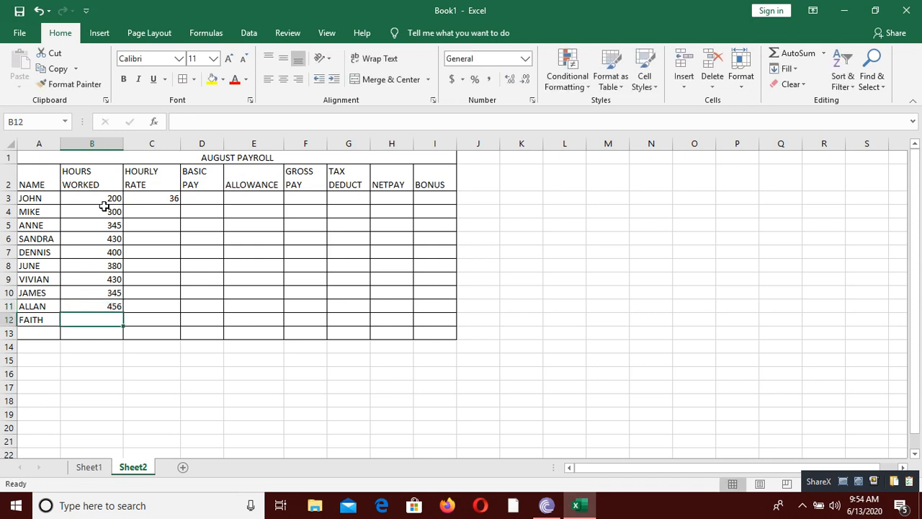
type("3")
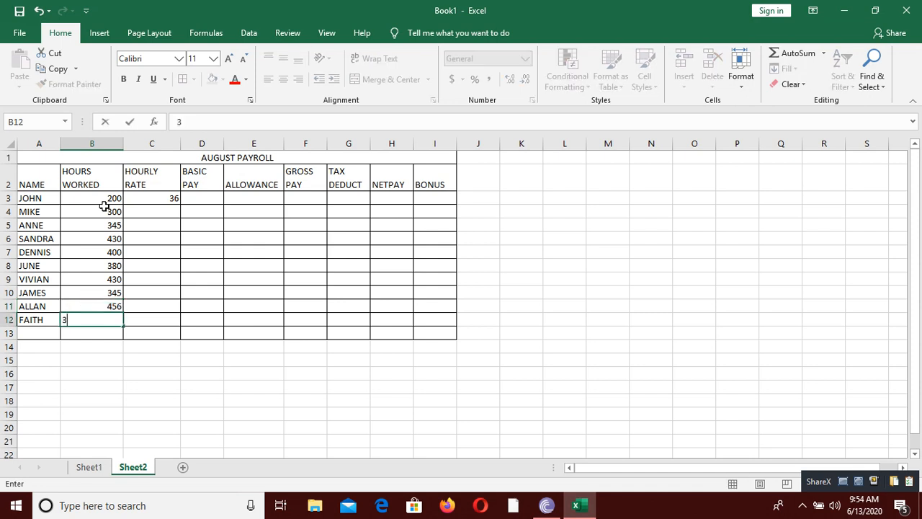
type("87")
key("Return")
type("54")
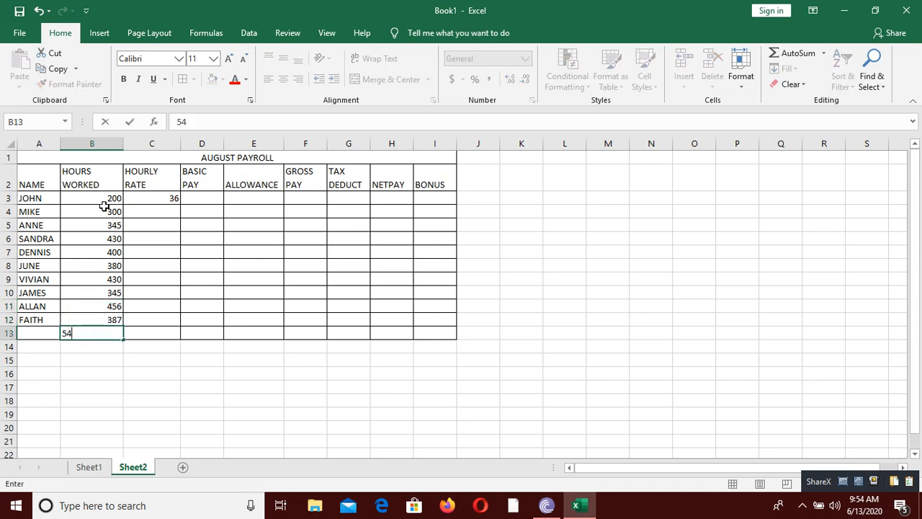
type("0")
key("Return")
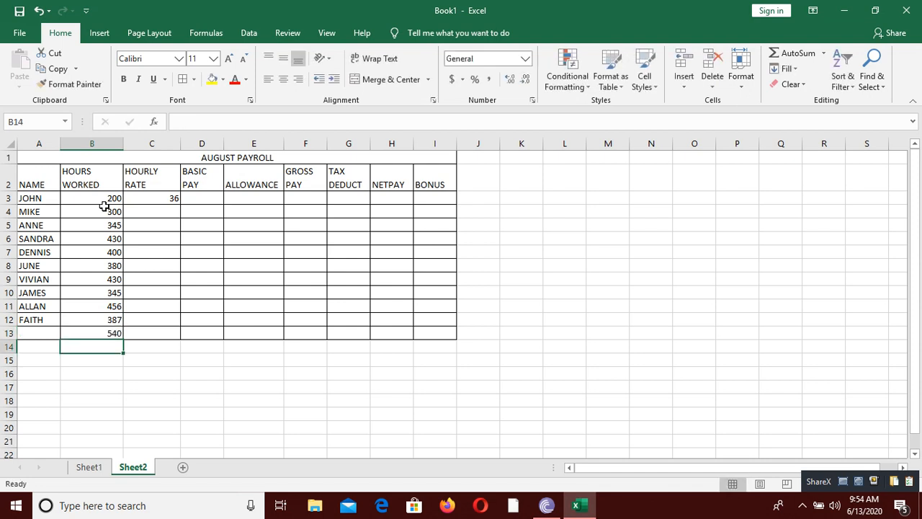
Enter the hourly rates 34, 35, 35 and 30 in cells C4 to C7
left_click(161, 209)
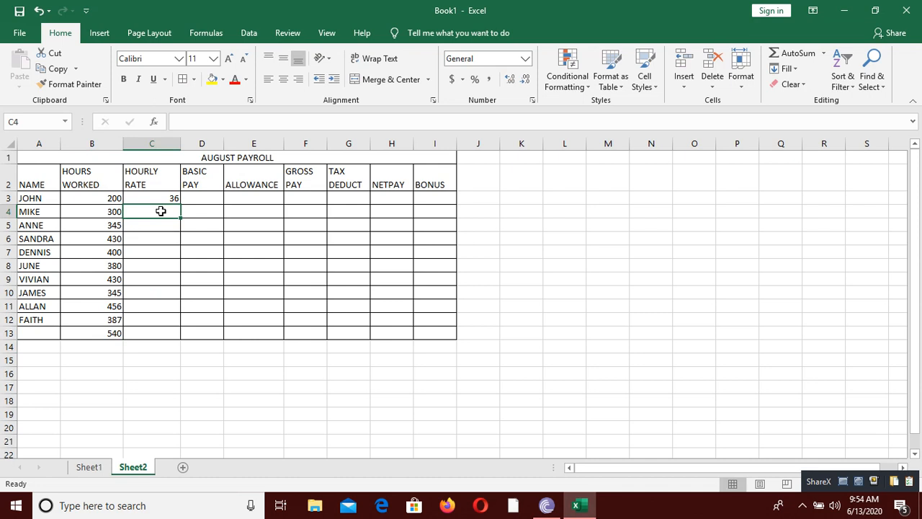
type("34")
key("Return")
type("35")
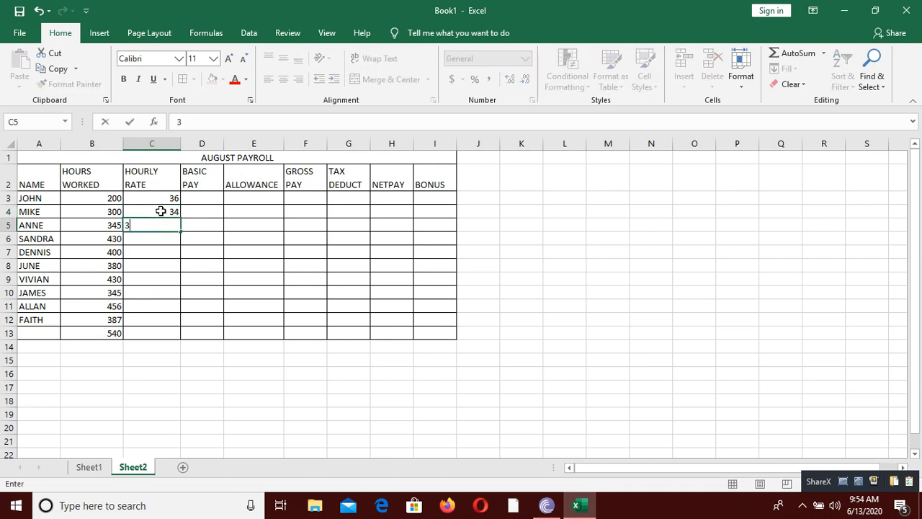
key("Return")
type("35")
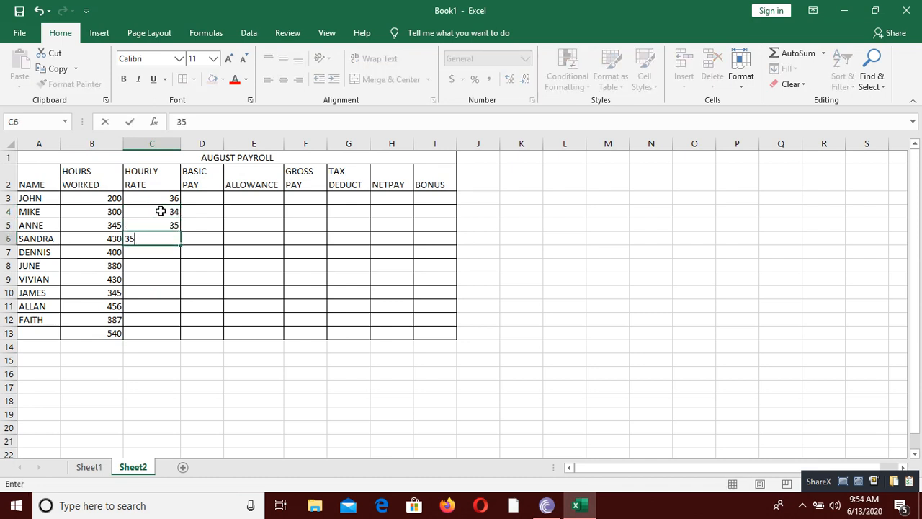
key("Return")
type("3")
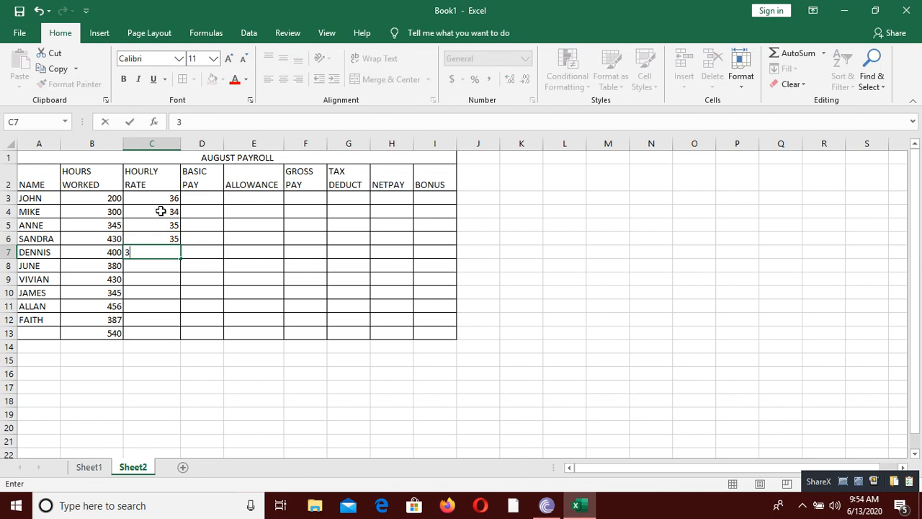
type("0")
key("Return")
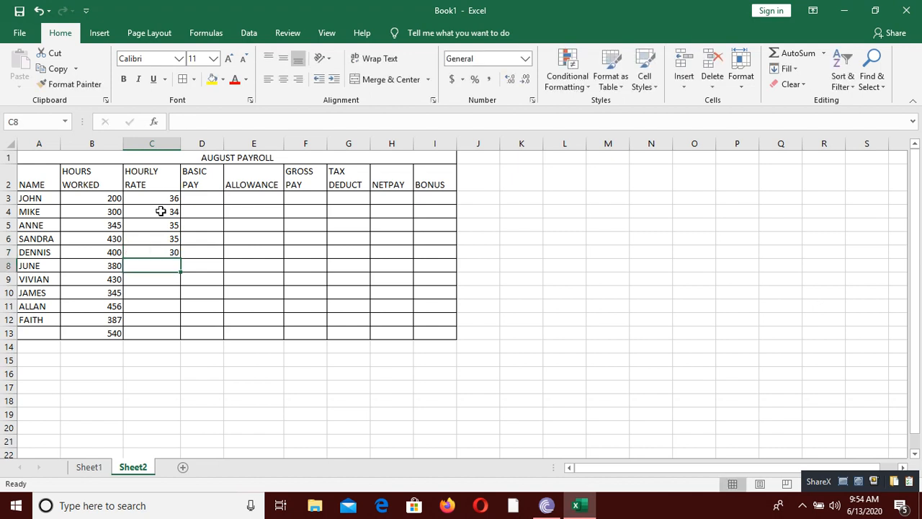
Enter the hourly rates 34, 40 and 34 in cells C8 to C10
type("34")
key("Return")
type("4")
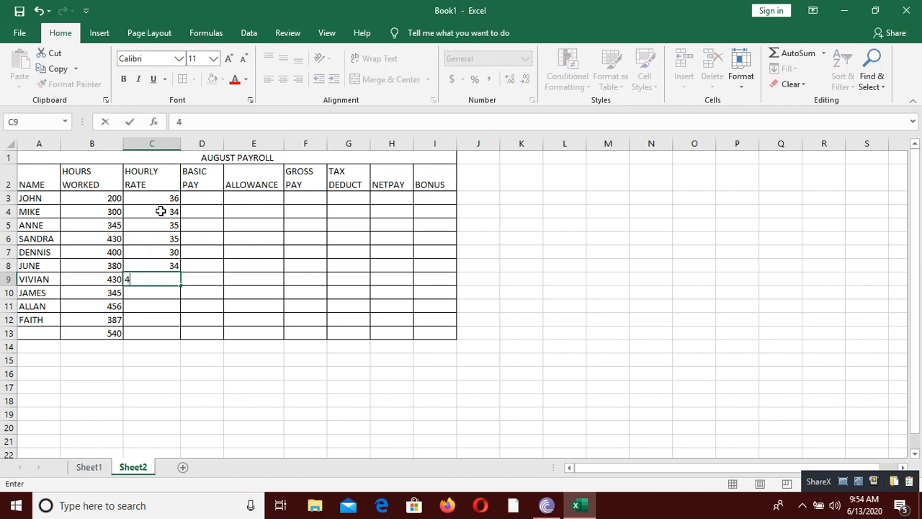
type("0")
key("Return")
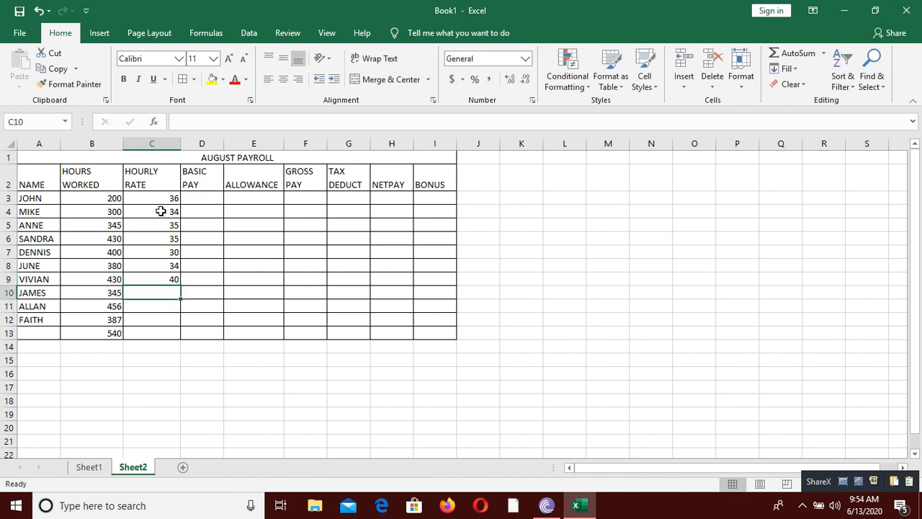
type("34")
key("Return")
Complete the hourly rate column with 40, 34 and 44 in cells C11 to C13
type("4")
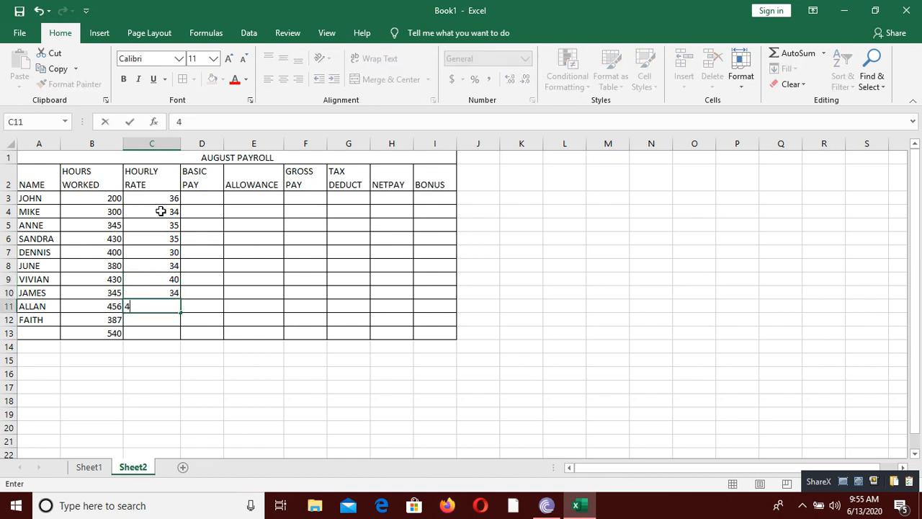
type("0")
key("Return")
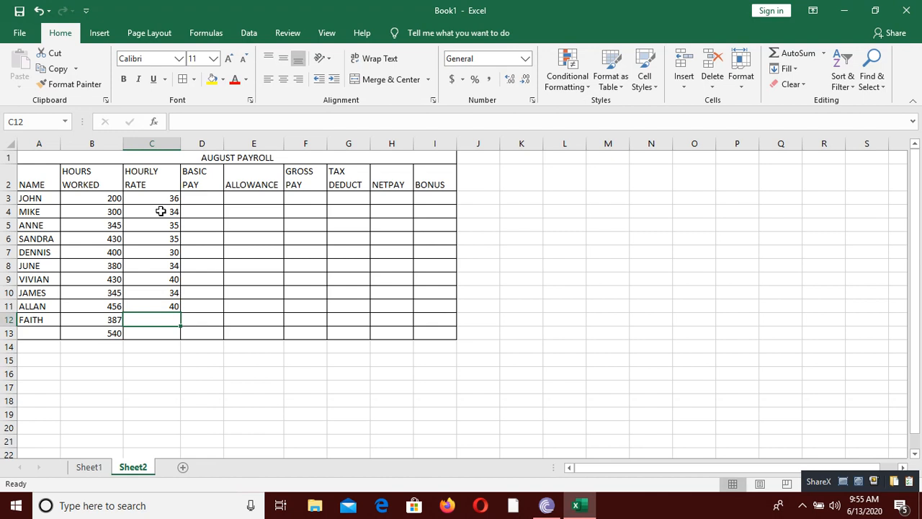
type("34")
key("Return")
type("44")
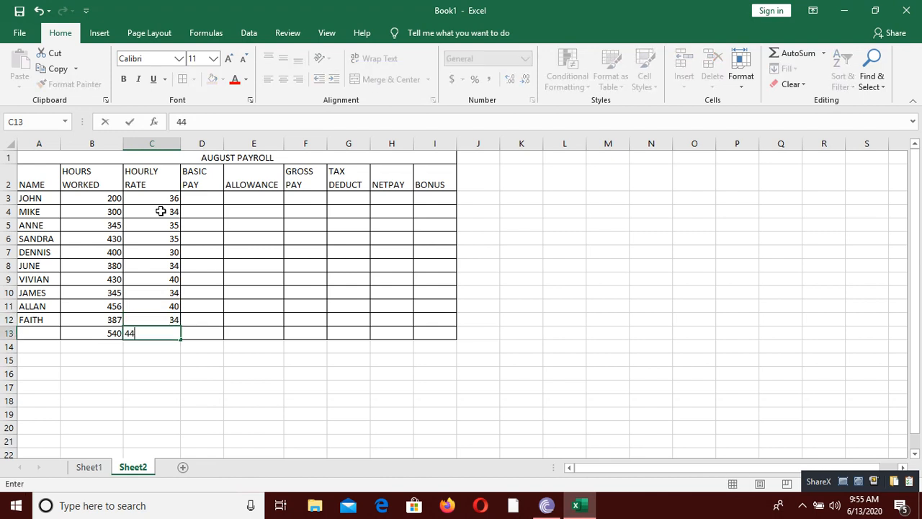
key("Return")
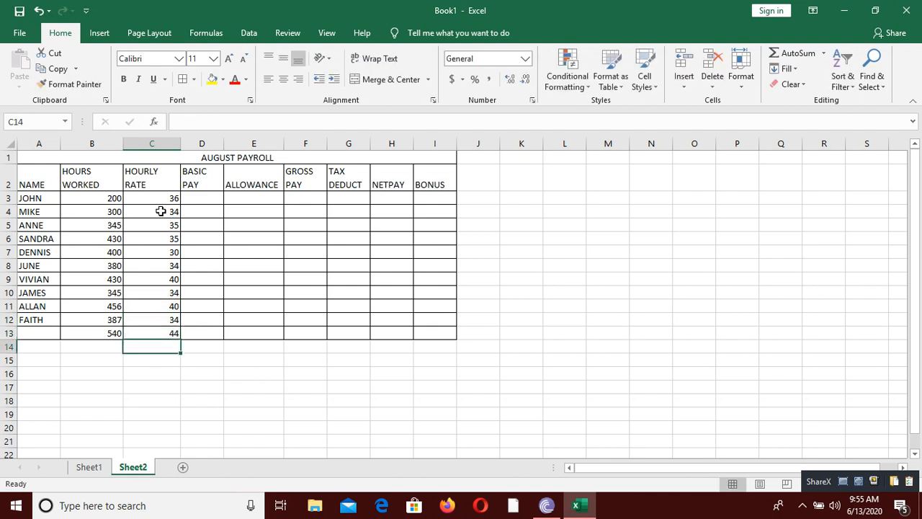
left_click(231, 359)
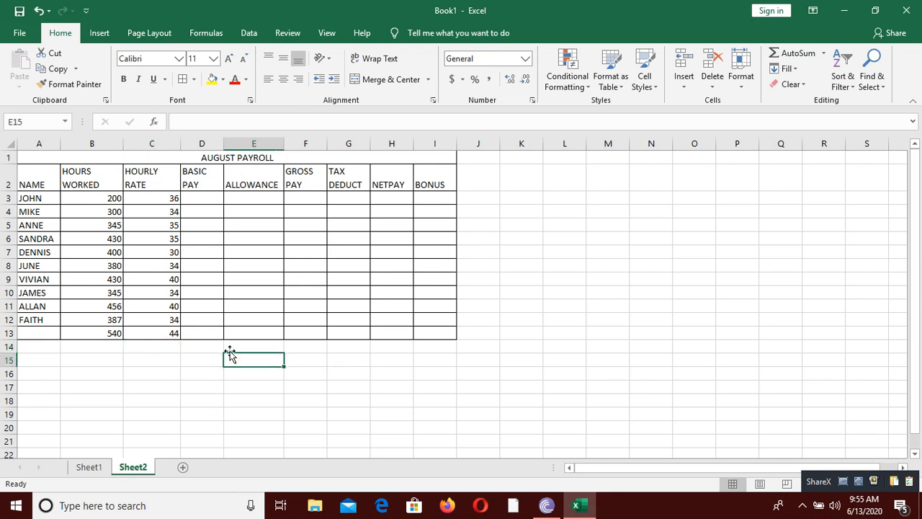
Widen column K, beside the payroll table, to nearly six times its default width
left_click(196, 197)
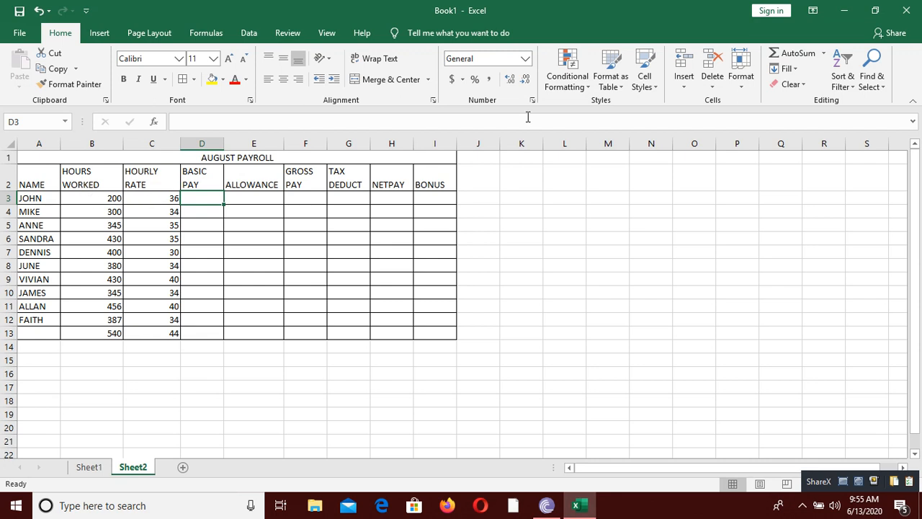
left_click(508, 176)
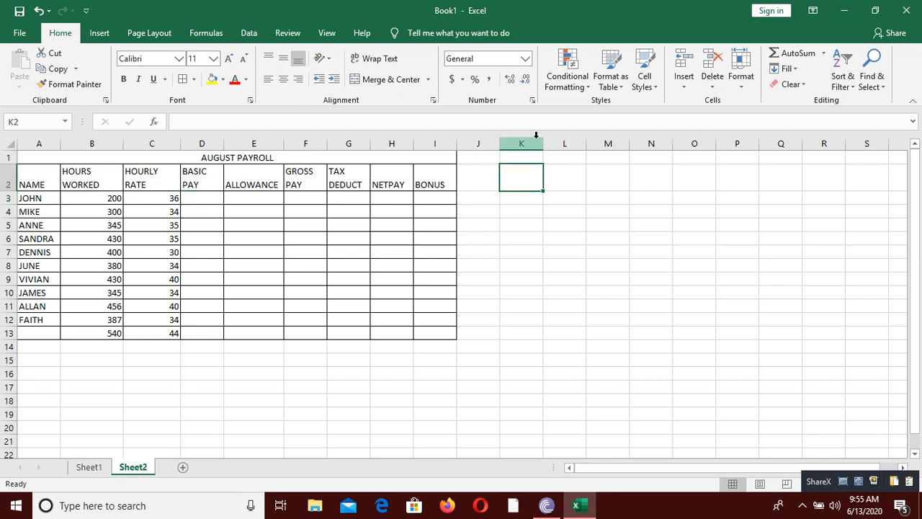
left_click_drag(544, 143, 748, 144)
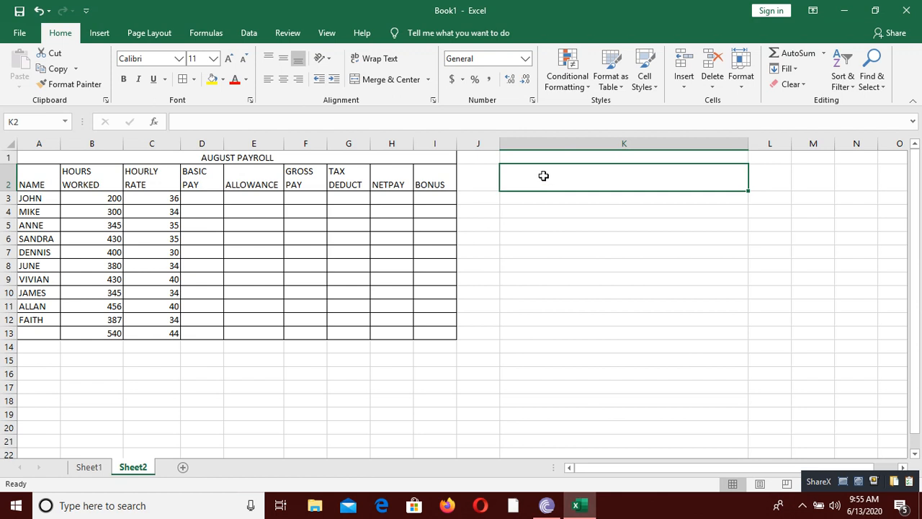
Enter the formula note "BASIC PAY= HORS WORKED * HOURLY RATE" in cell K2
type("BAS")
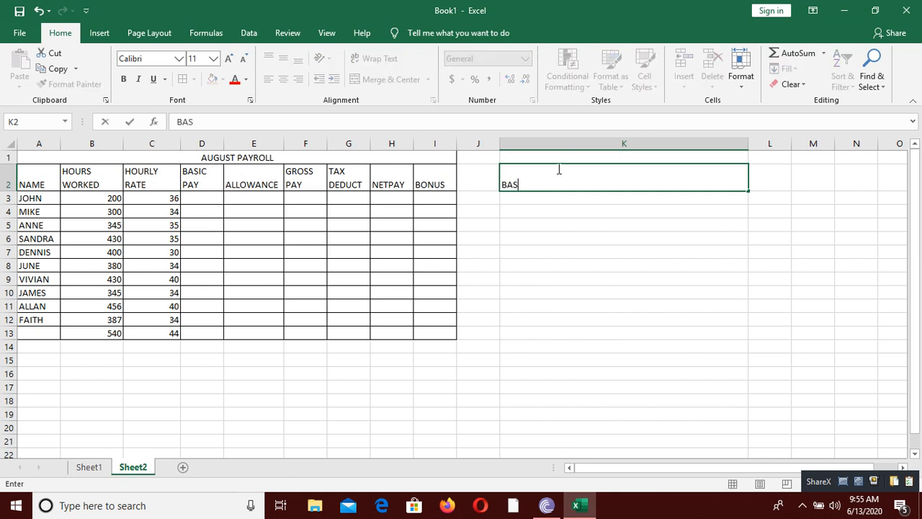
type("IC PAY=")
type("HORS WO")
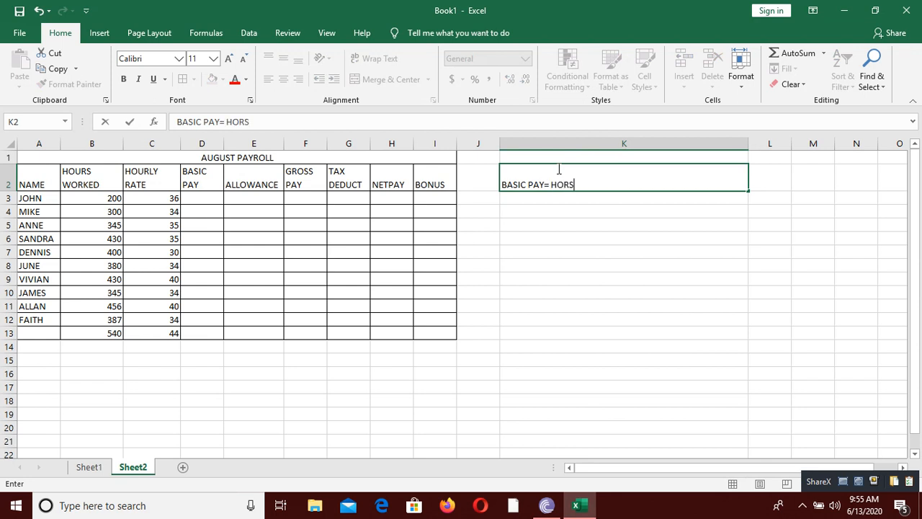
type("RKED * HO")
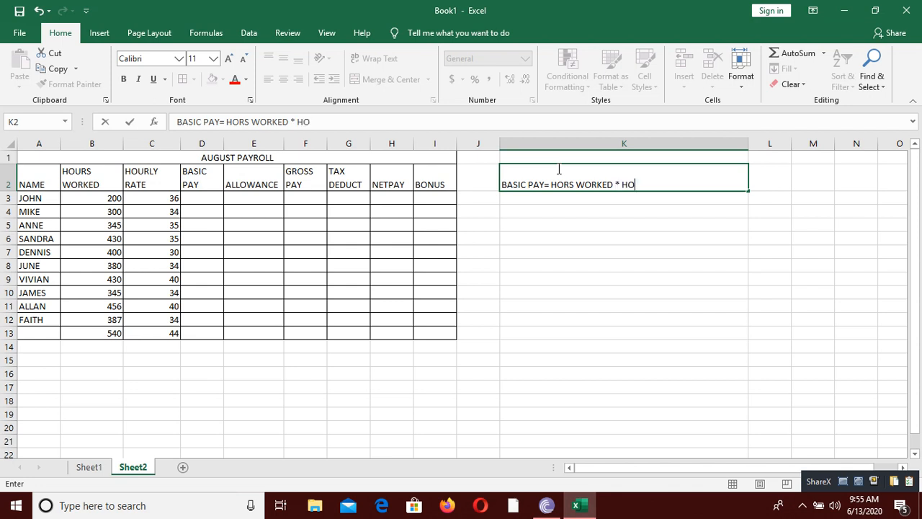
type("URLY RATE")
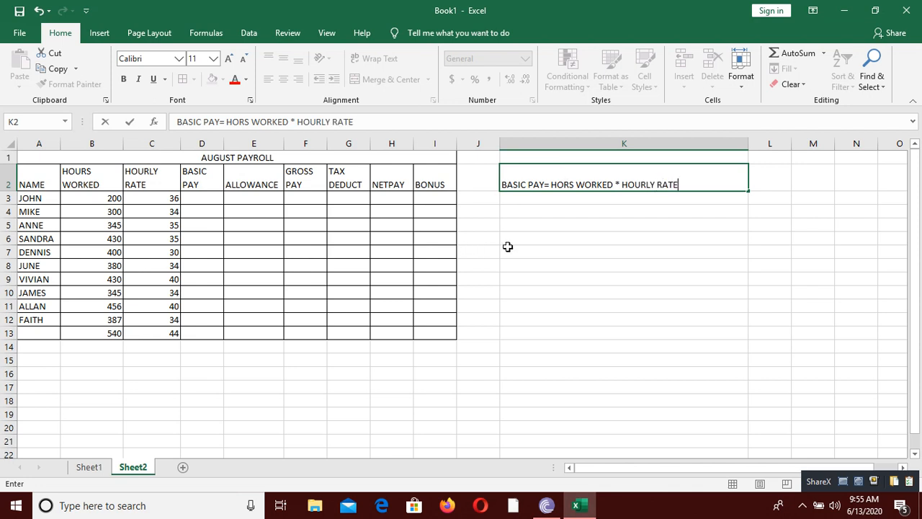
left_click(509, 242)
Begin the allowance formula note in cell K3 with the text "ALLOWANCE ="
left_click(543, 194)
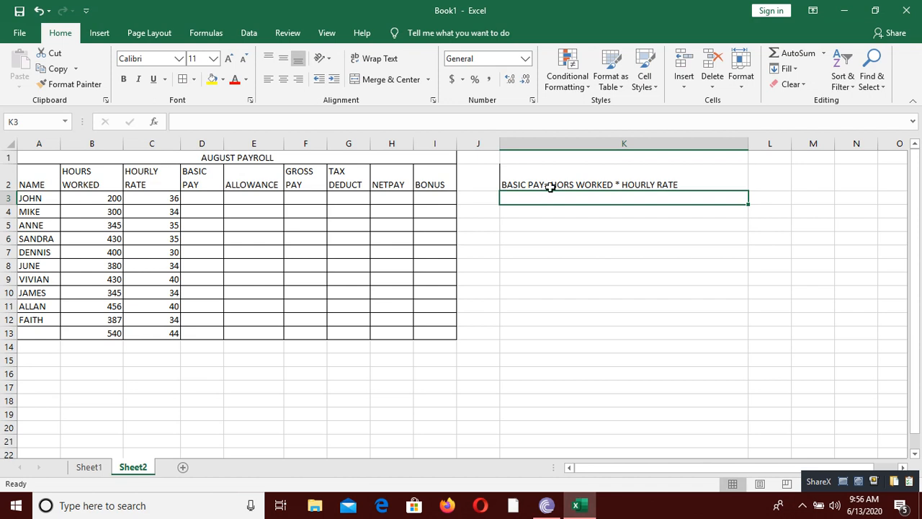
type("ALLO")
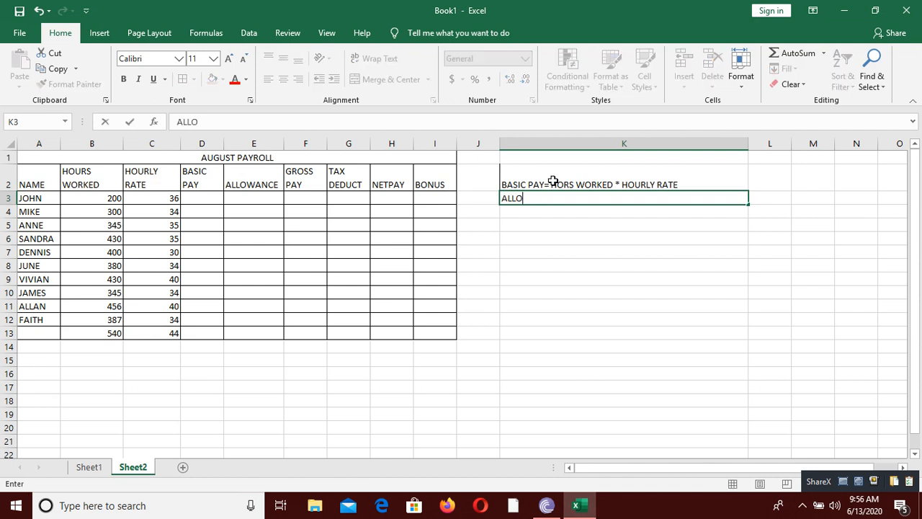
type("WANCE =")
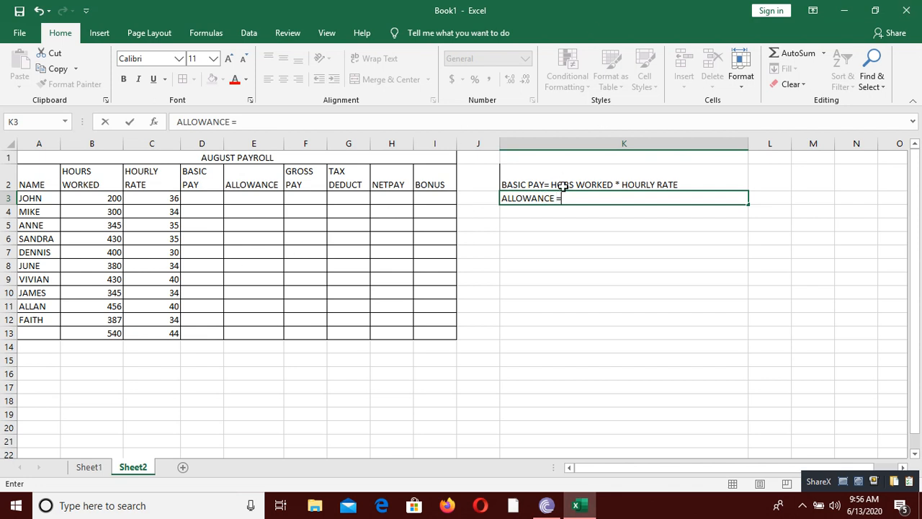
Correct the misspelled word in the basic pay note in cell K2 to "HOURS"
left_click(563, 186)
double_click(564, 186)
type("U")
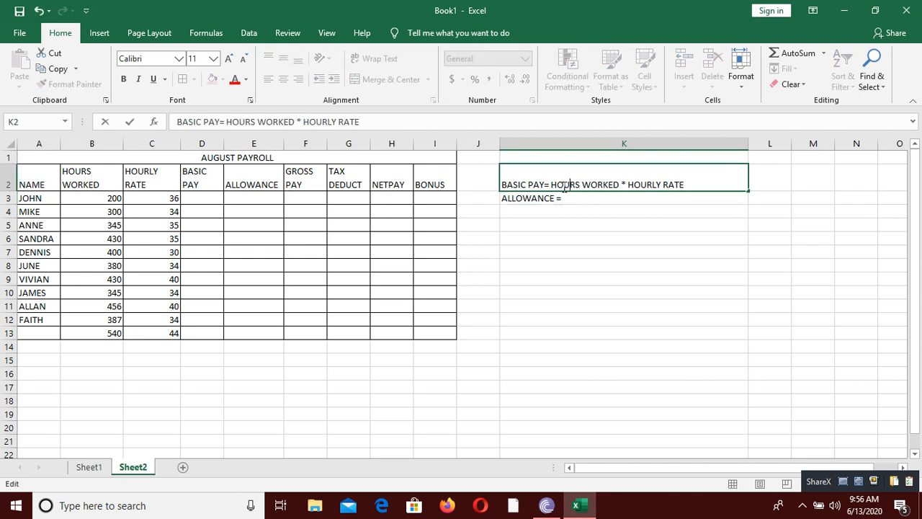
Complete the allowance note in cell K3 so it reads "ALLOWANCE = 15% * BASIC PAY"
left_click(581, 198)
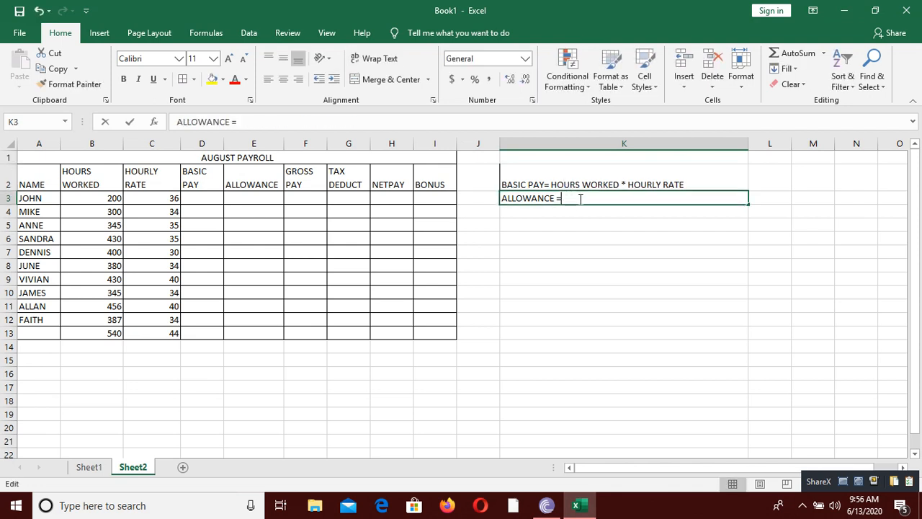
double_click(582, 198)
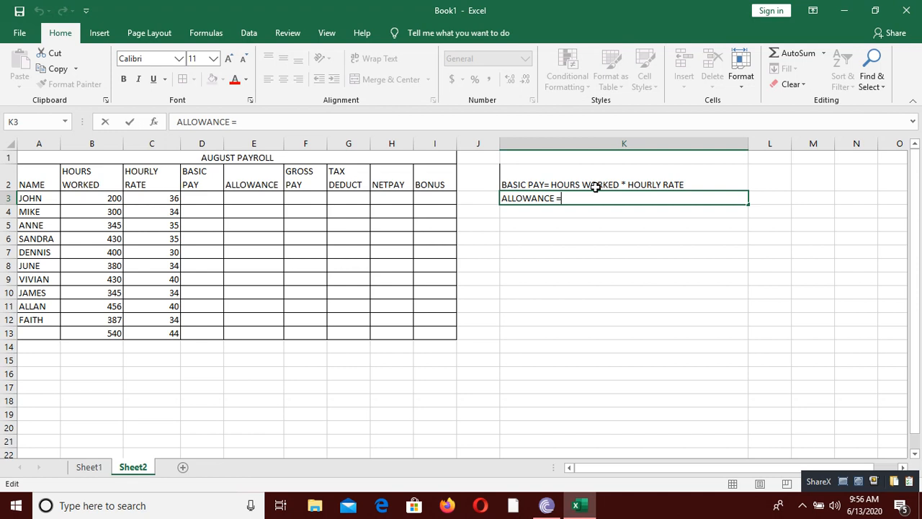
type("15% * BASIC PAY")
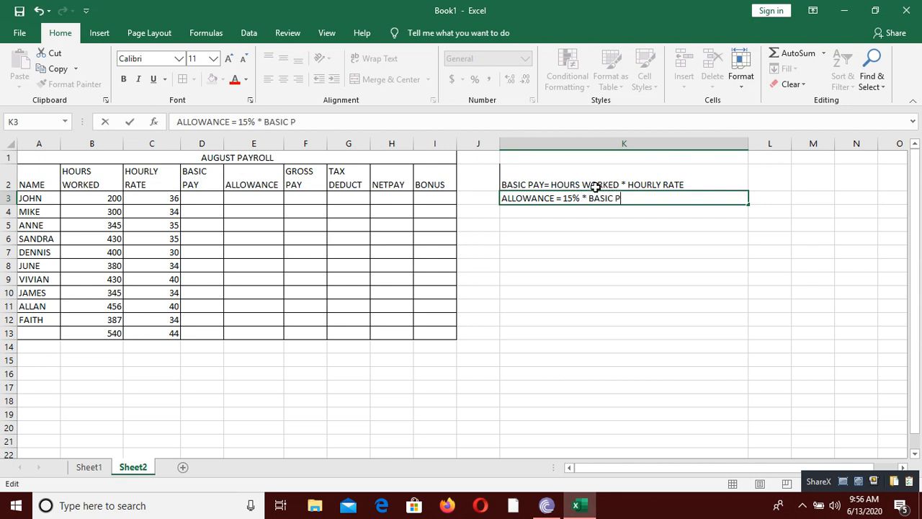
Enter the formula note "GROSS PAY= BASIC PAY + ALLOWANCES" in cell K4
left_click(539, 214)
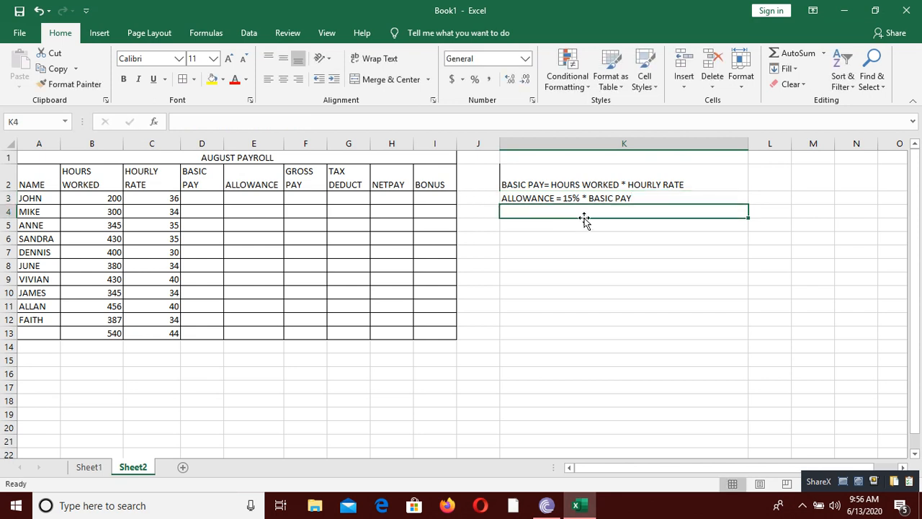
type("GROSS")
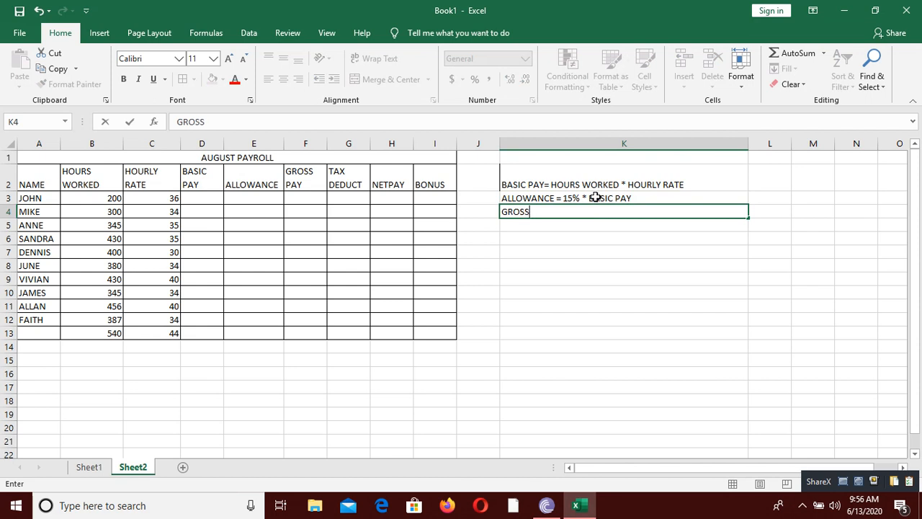
type(" PAY= BA")
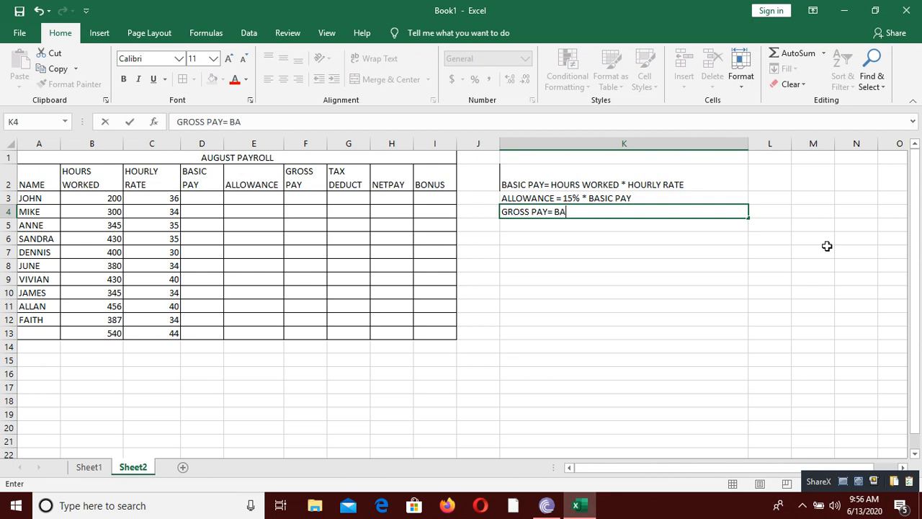
type("SIC PAY + ALLOWANCES")
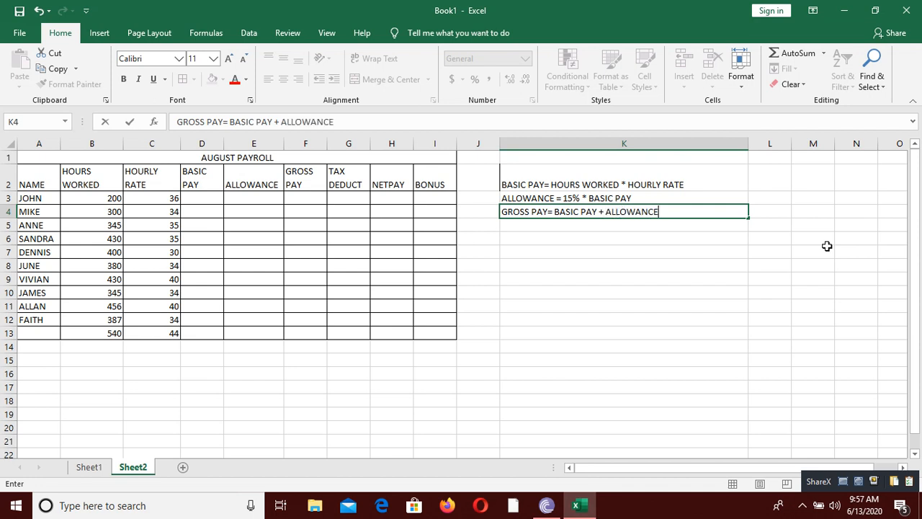
Enter the formula note "TAX DEDUCT= 14%*GROSS PAY" in cell K5
left_click(568, 225)
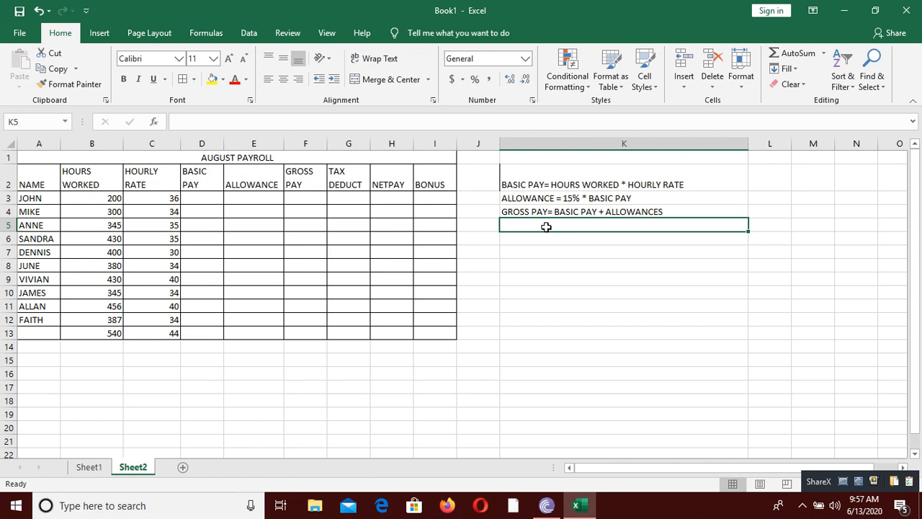
type("T")
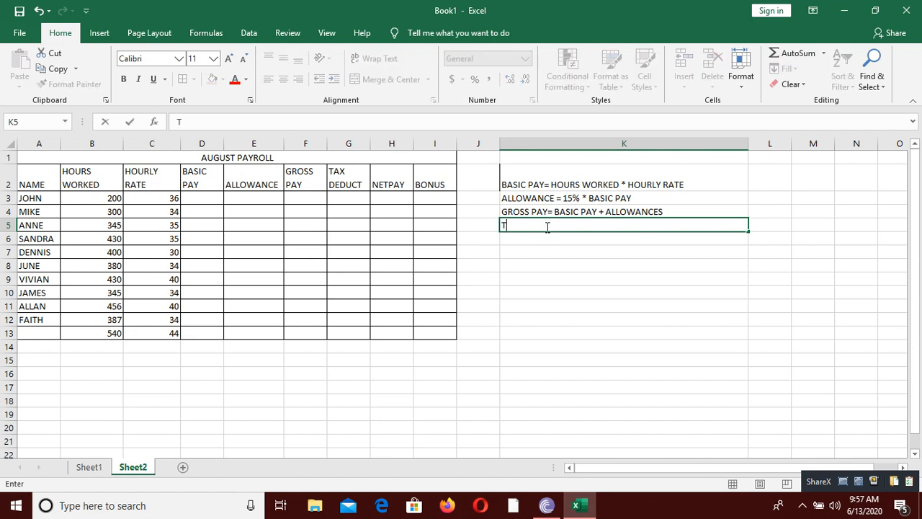
type("AX DEDUCT=")
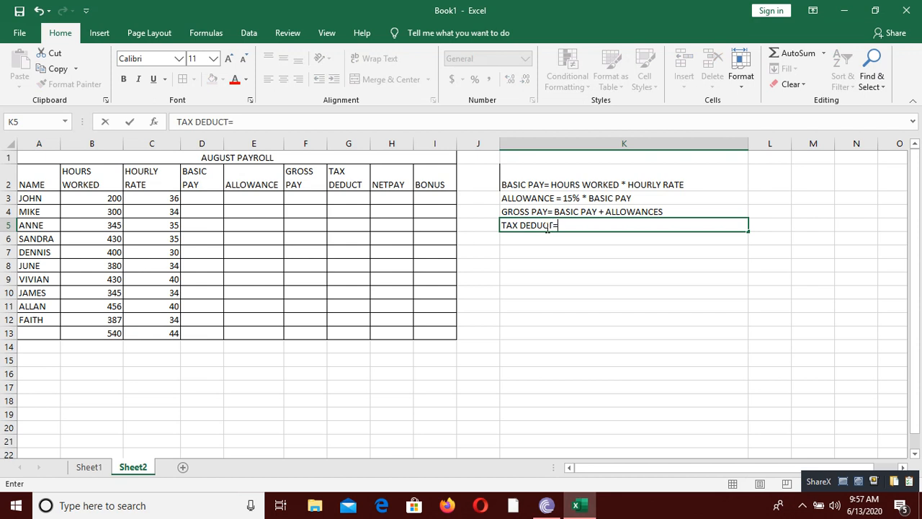
type(" 14%*")
type("GROSS ")
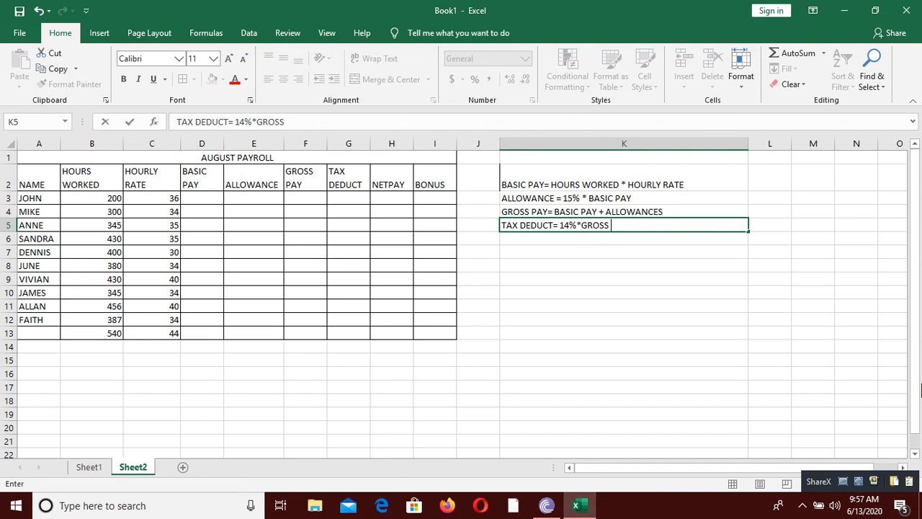
type("PAY")
key("Return")
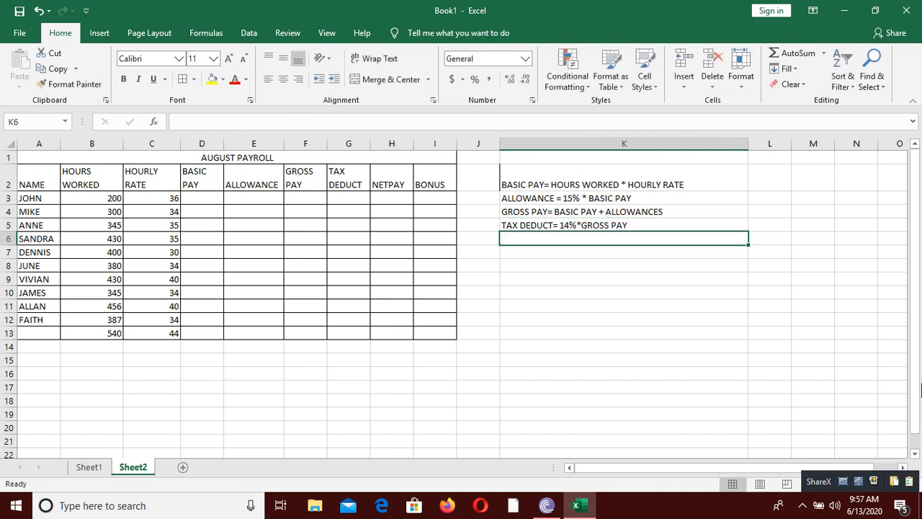
Enter the formula note "NETPAY=GROSS PAY-TAX DEDUCT" in cell K6
type("NET")
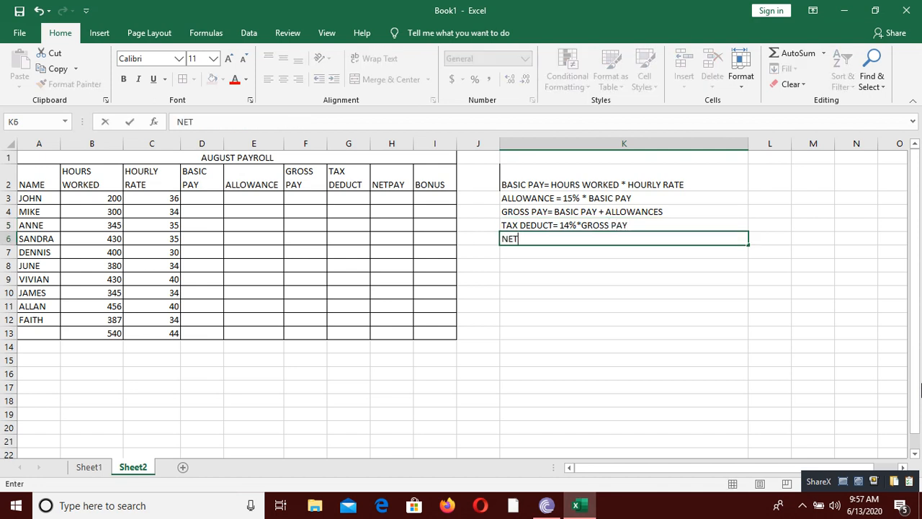
type("PAY=GROSSPAY")
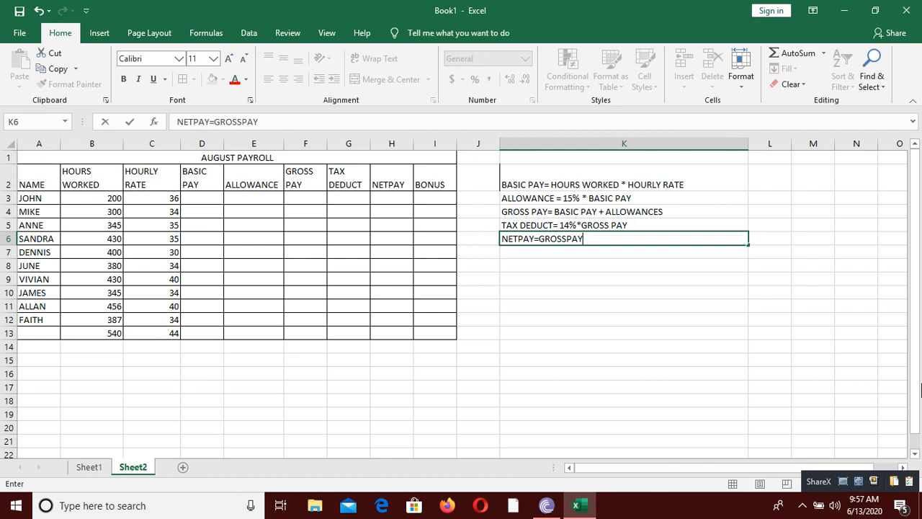
type("-TAX DEDUCT")
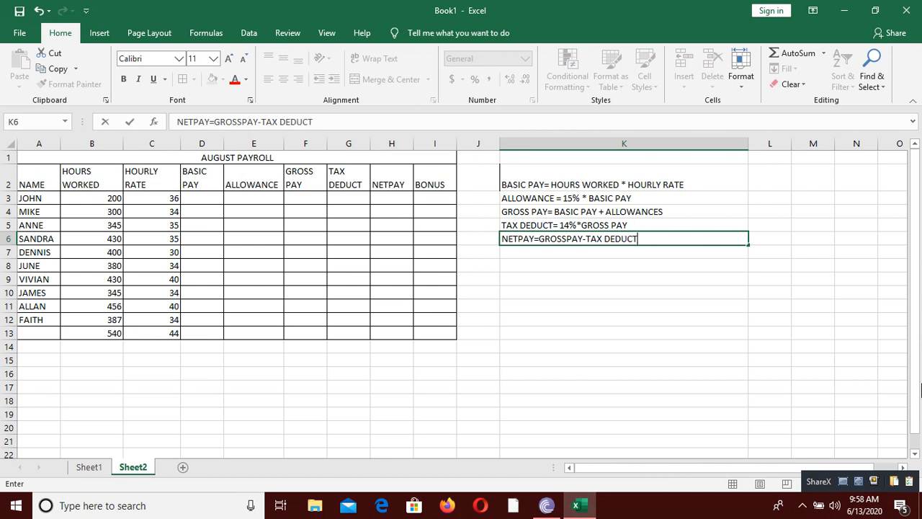
left_click(568, 240)
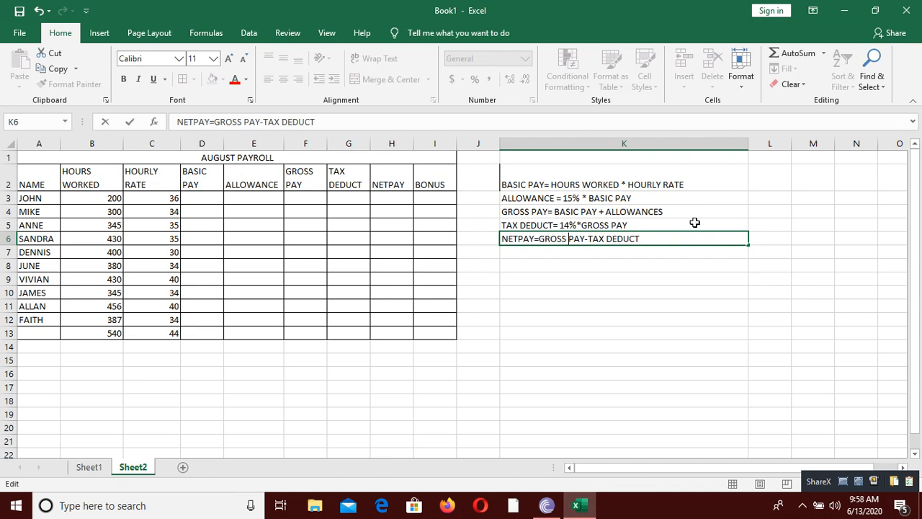
key("Return")
key("Return")
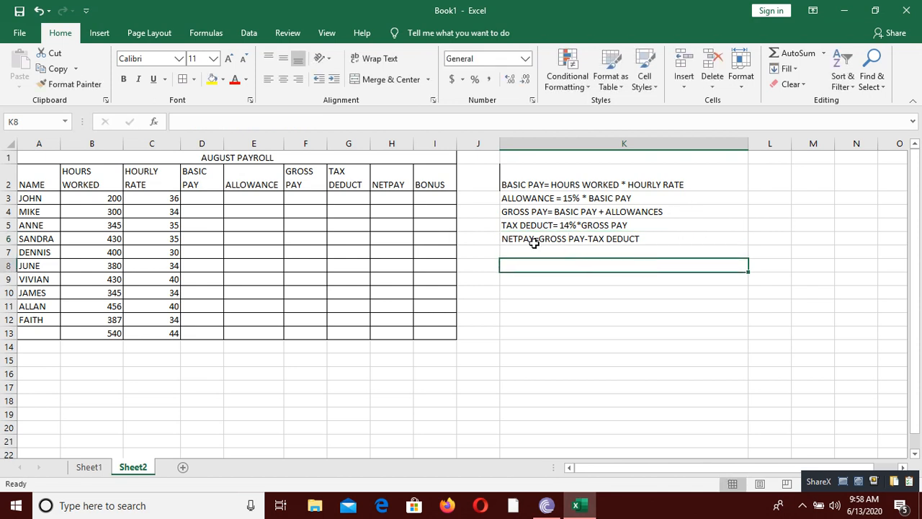
left_click(552, 241)
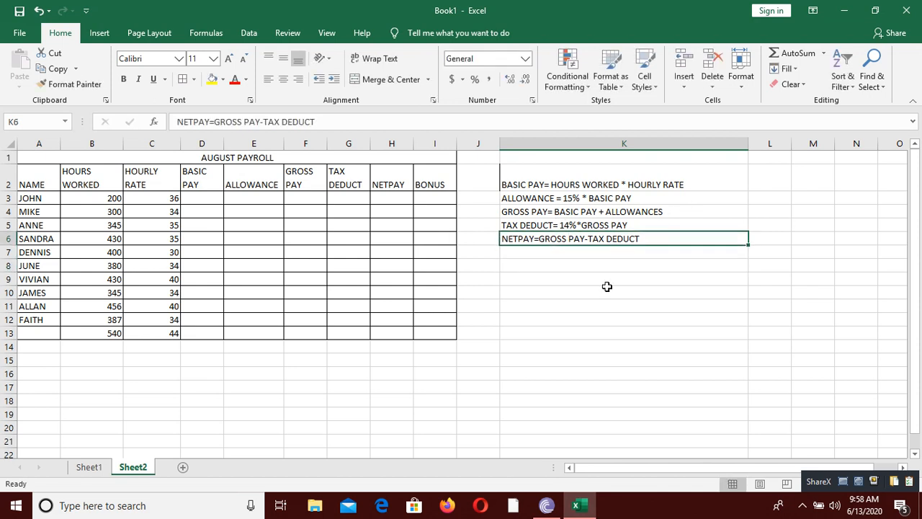
left_click(579, 250)
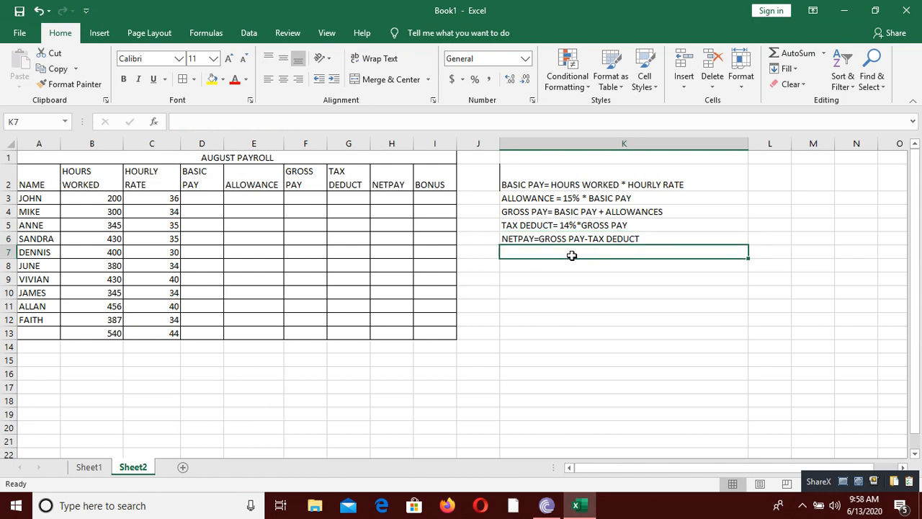
type("BONUS")
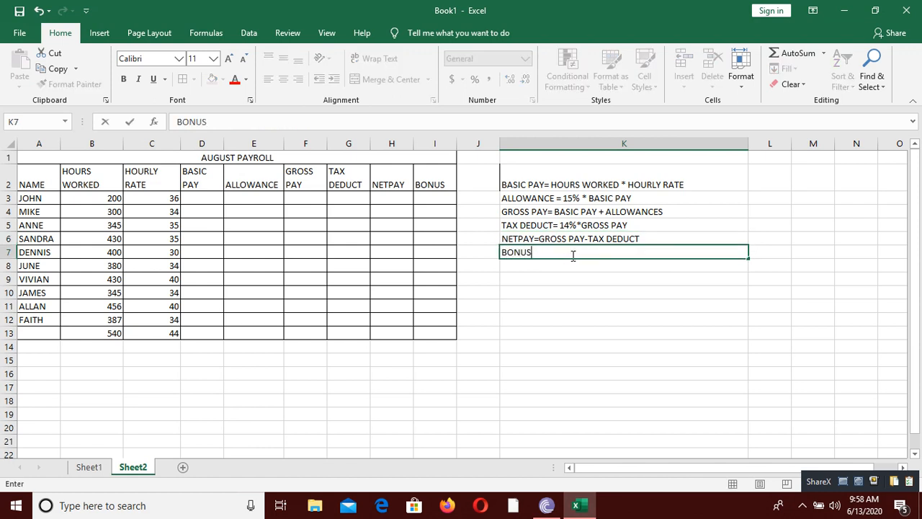
type(" TO E")
key("BackSpace")
key("BackSpace")
key("BackSpace")
key("BackSpace")
key("BackSpace")
key("BackSpace")
key("BackSpace")
key("BackSpace")
key("BackSpace")
key("BackSpace")
Calculate the first employee's basic pay in cell D3 with the formula =B3*C3
left_click(205, 194)
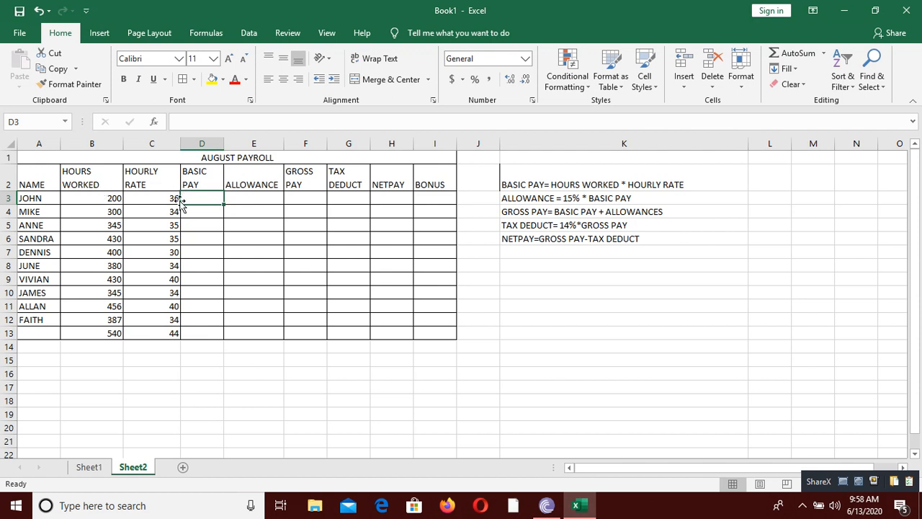
type("=")
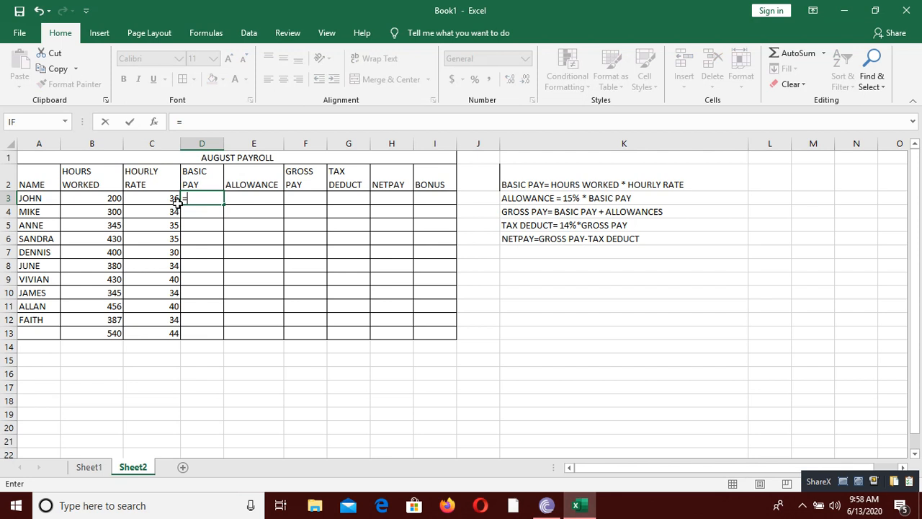
type("B3")
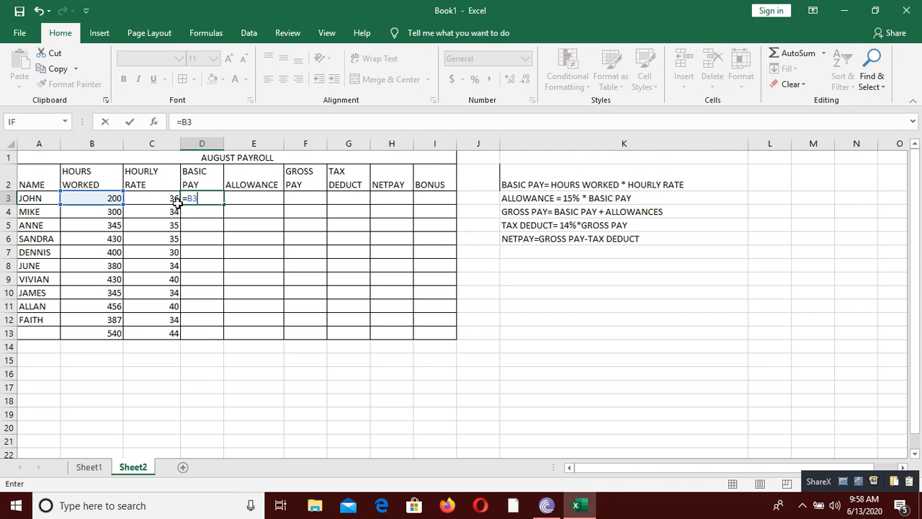
type("*C3")
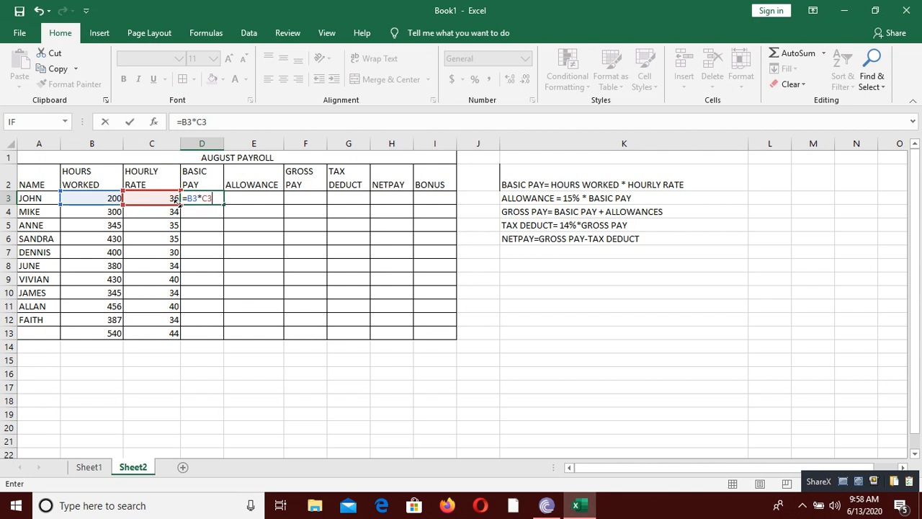
key("Return")
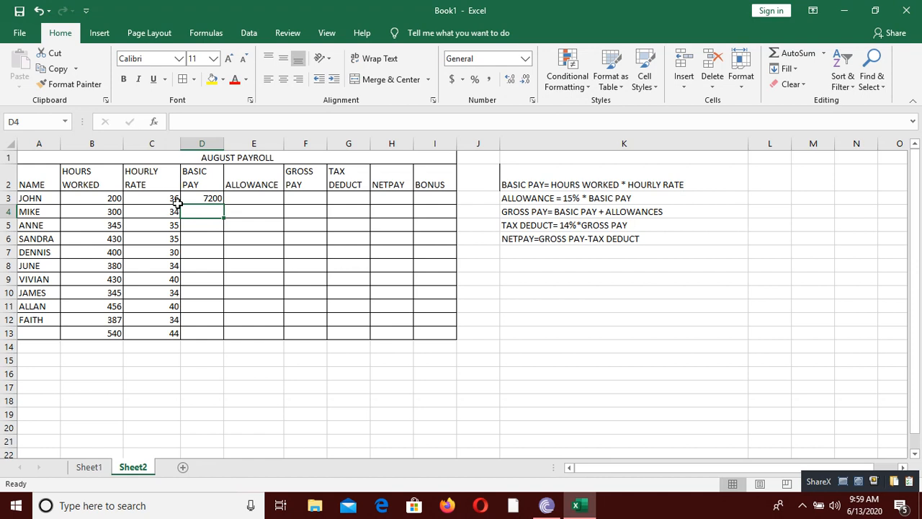
Calculate the first employee's allowance in cell E3 with the formula =15%*D3
left_click(266, 207)
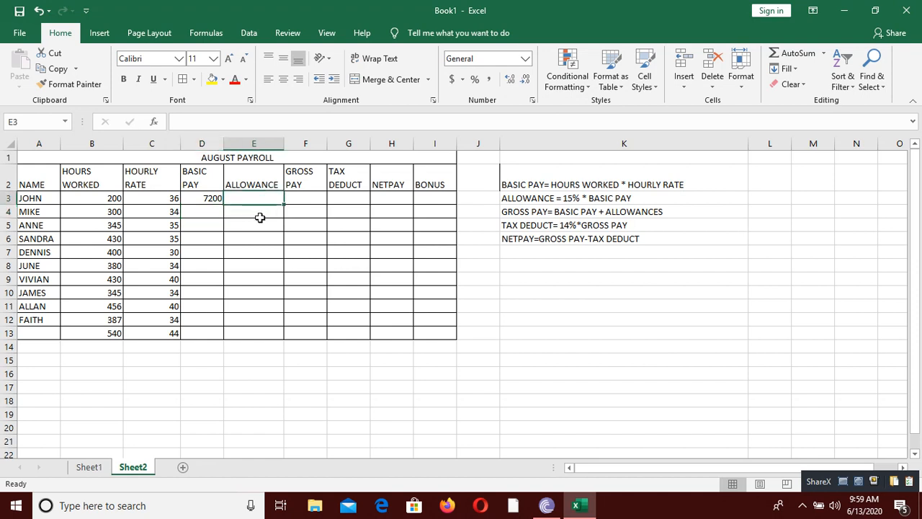
type("=")
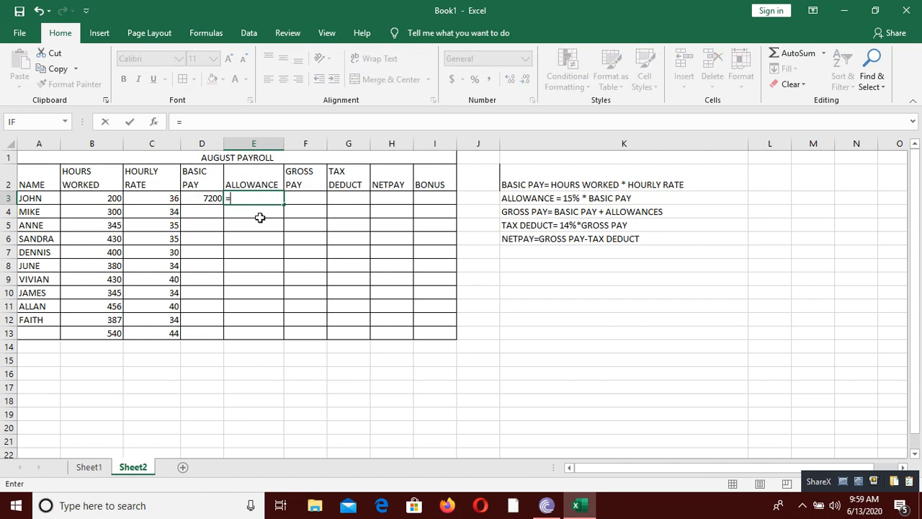
type("15%*")
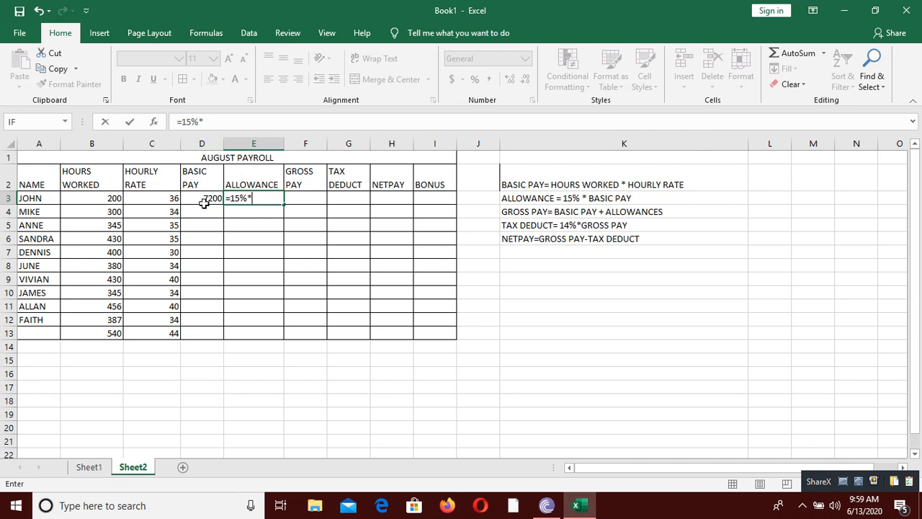
type("D3")
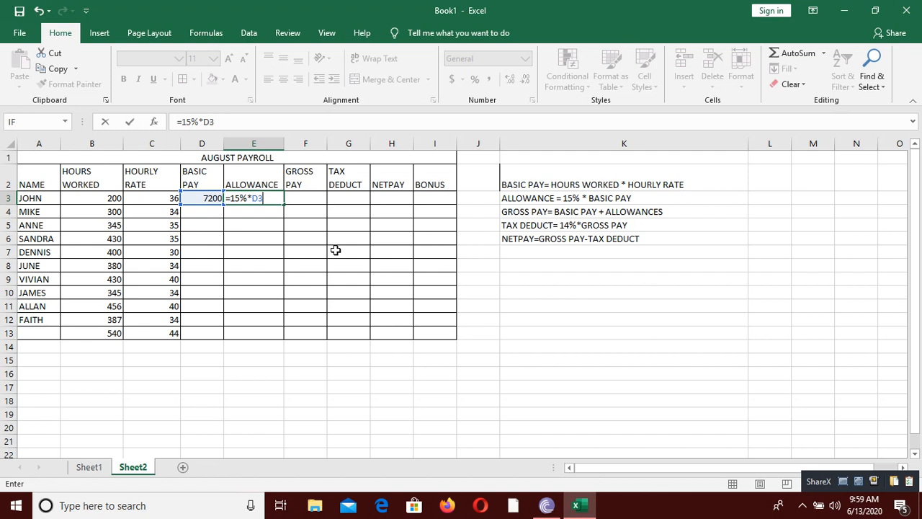
key("Return")
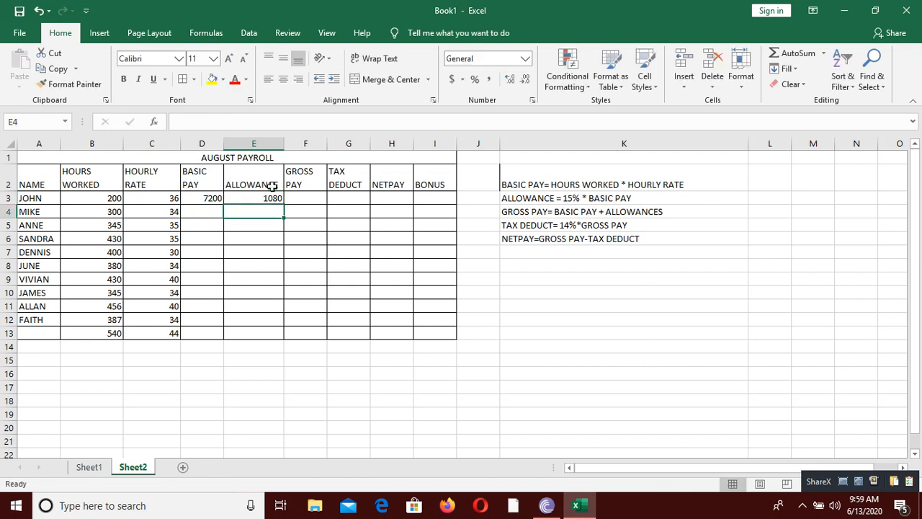
Calculate the first employee's gross pay in cell F3 with the formula =D3+E3
left_click(315, 199)
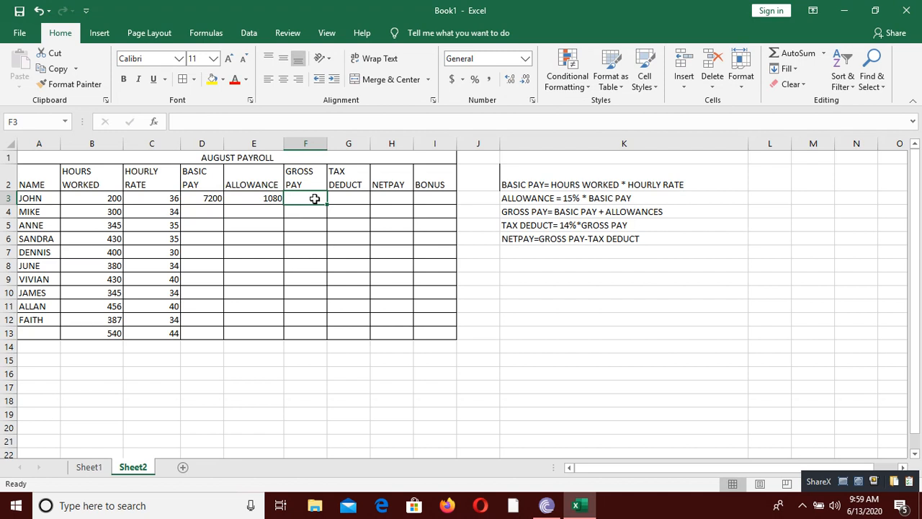
type("=")
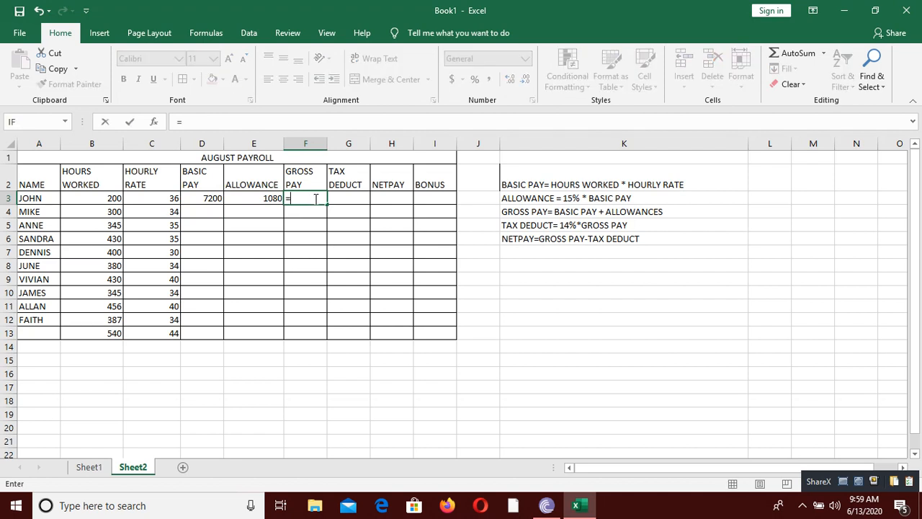
type("D3")
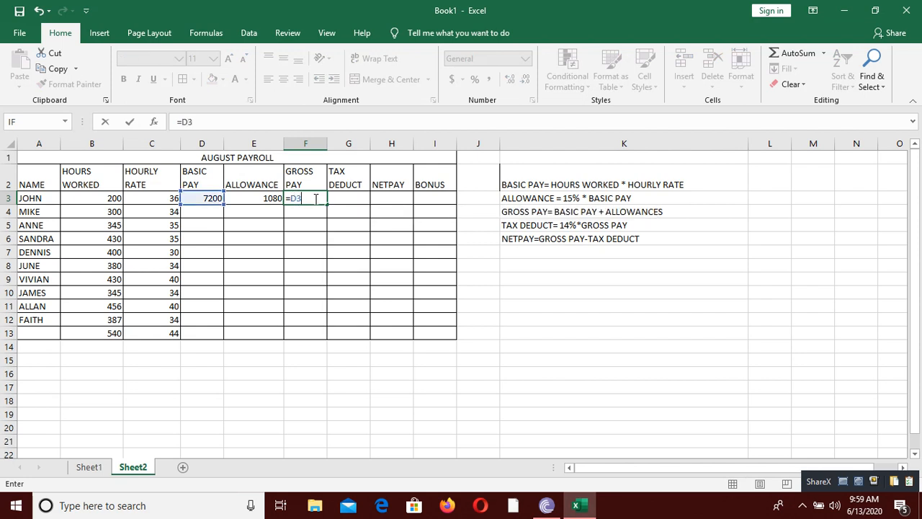
type("+E3")
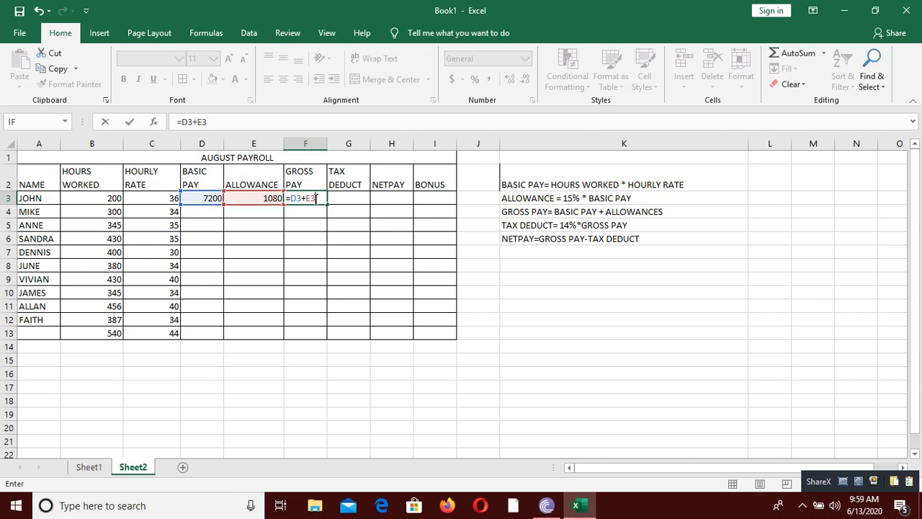
key("Return")
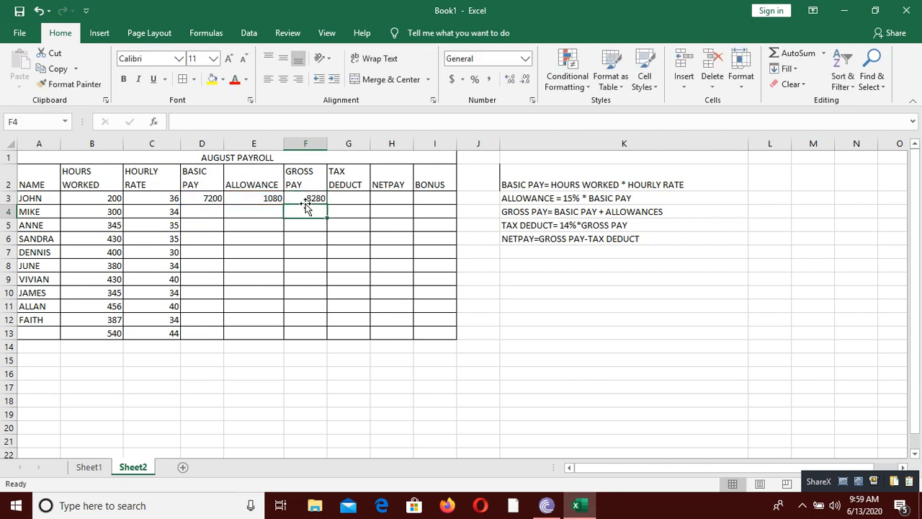
Calculate the first employee's tax deduction in cell G3 with the formula =14%*F3
left_click(343, 198)
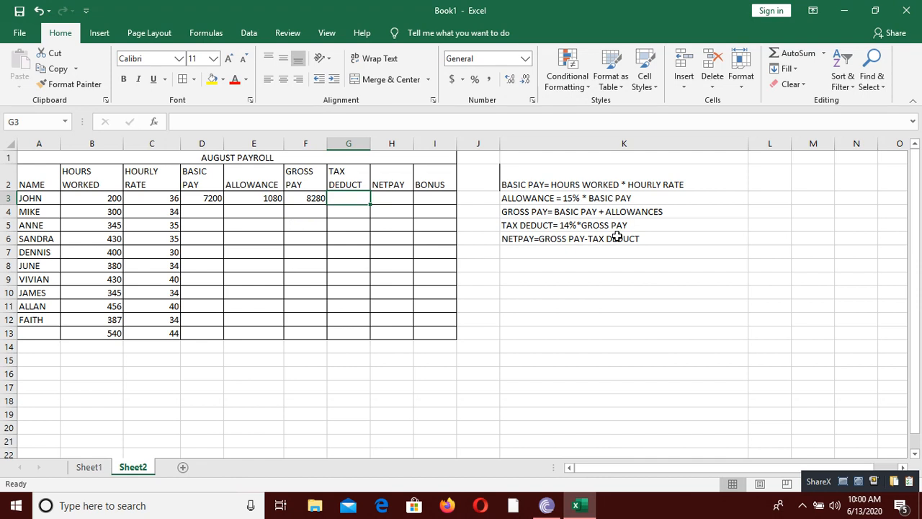
type("=14")
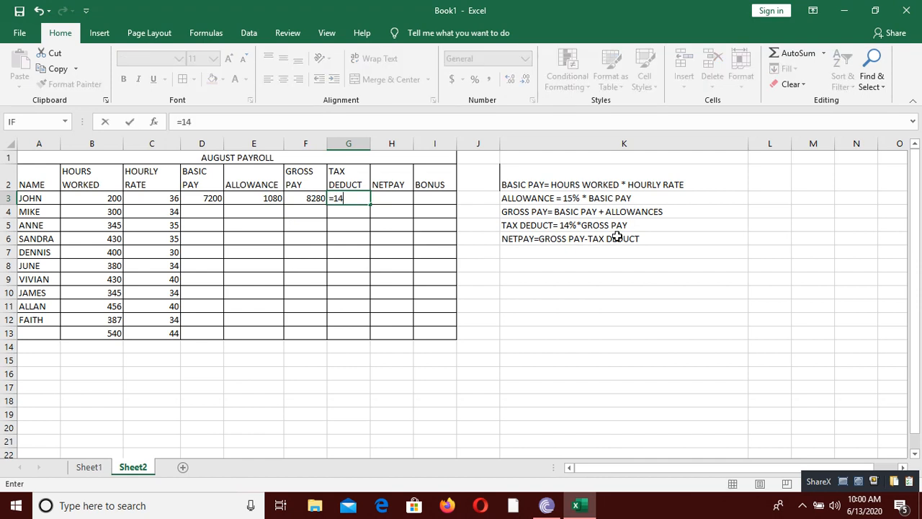
type("%*F3")
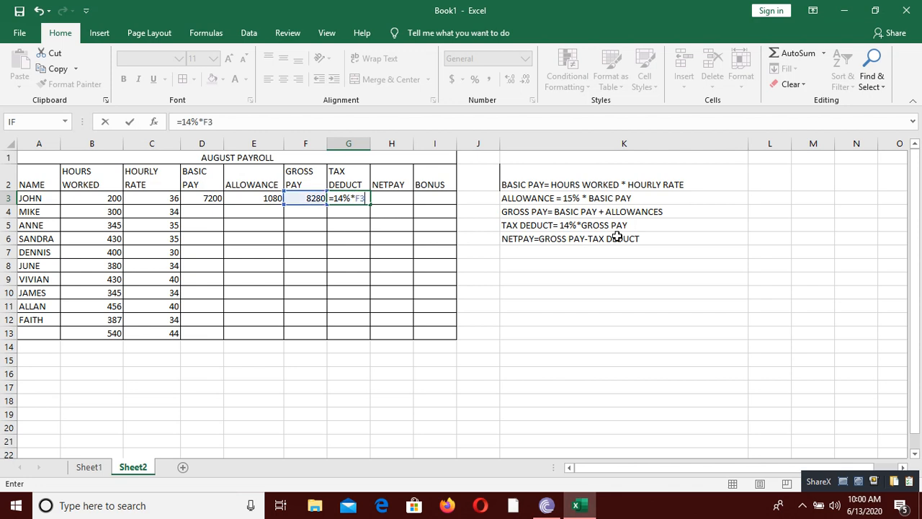
key("Return")
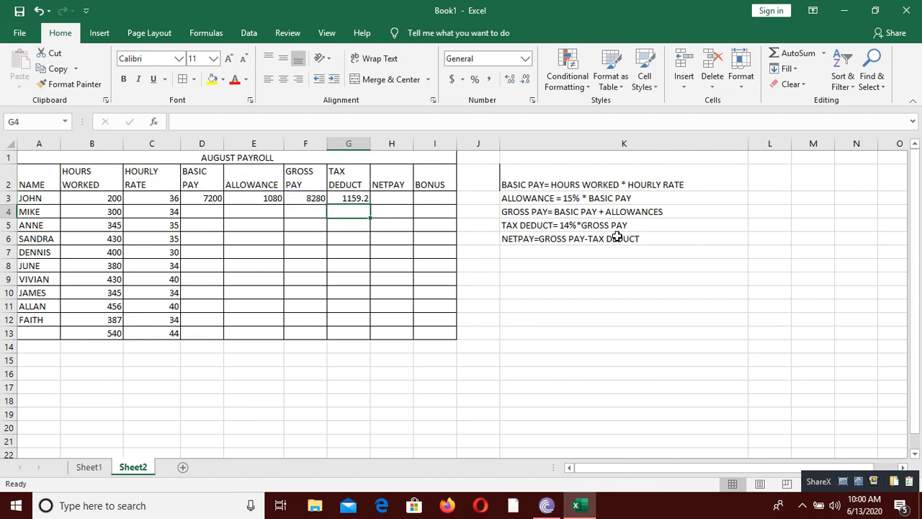
Calculate the first employee's net pay in cell H3 with the formula =F3-G3
left_click(385, 199)
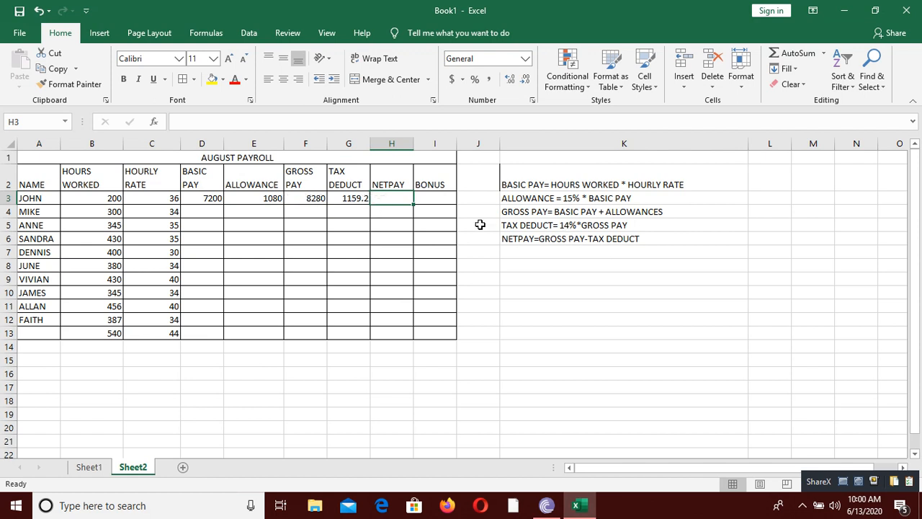
type("=")
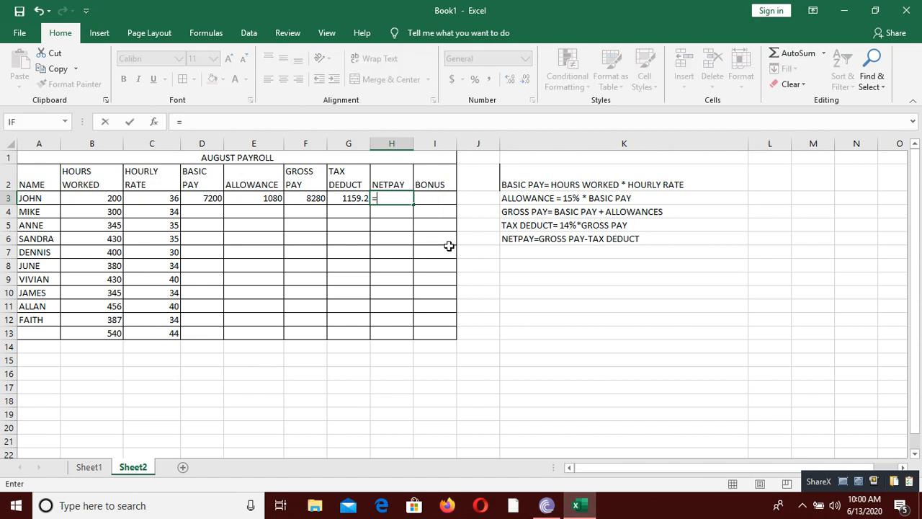
type("F")
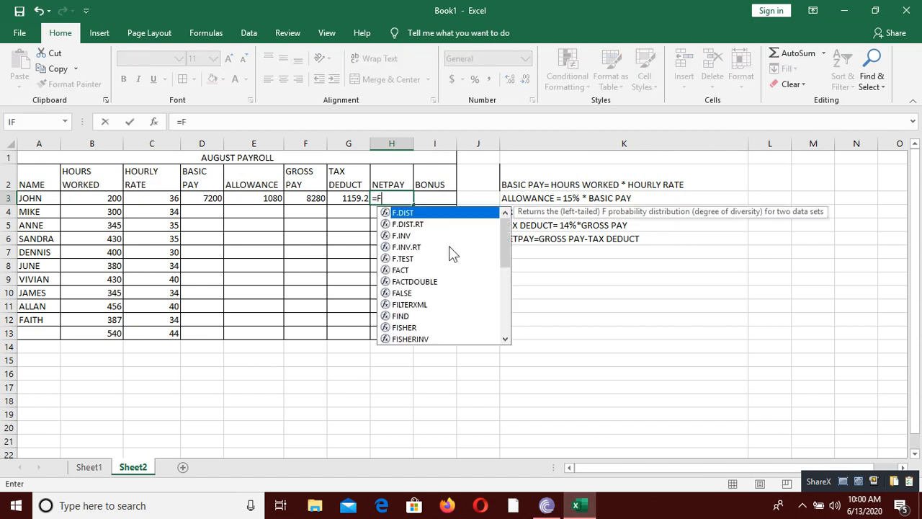
type("3")
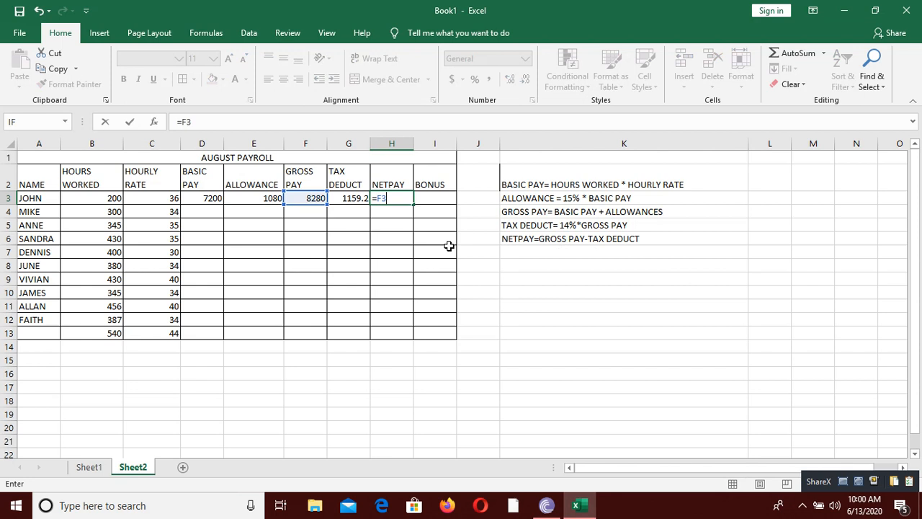
type("-G3")
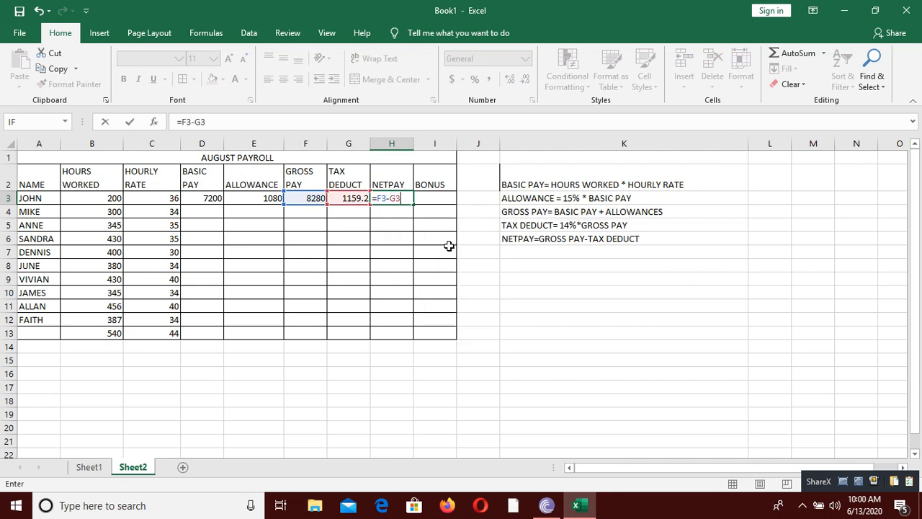
key("Return")
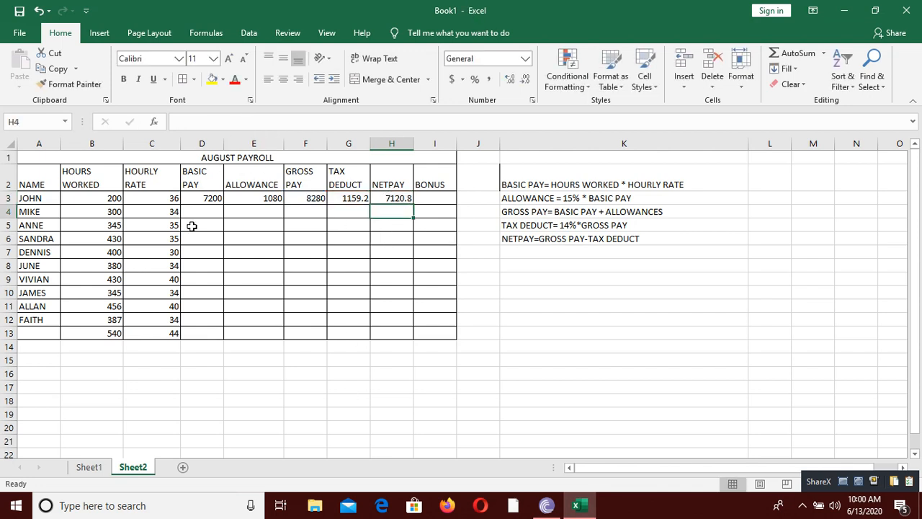
Fill the basic pay and allowance formulas from D3 and E3 down through row 13
left_click(215, 201)
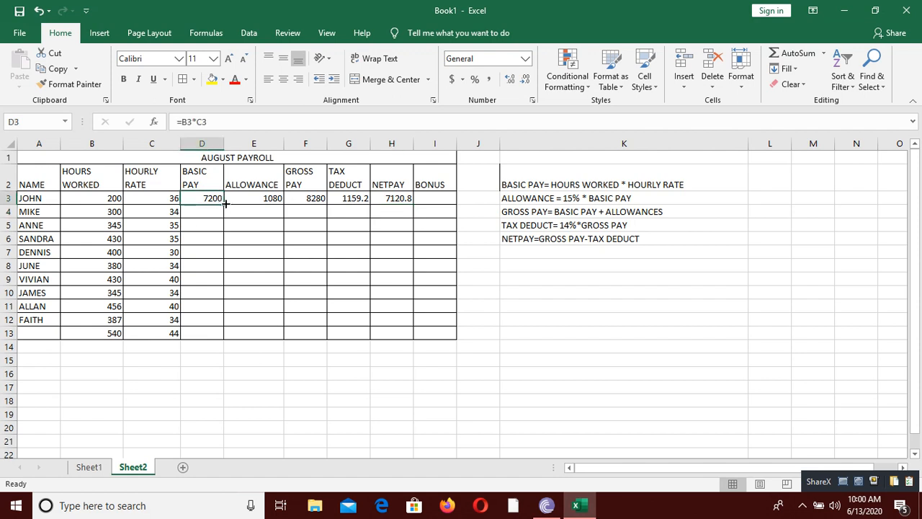
left_click_drag(225, 206, 222, 336)
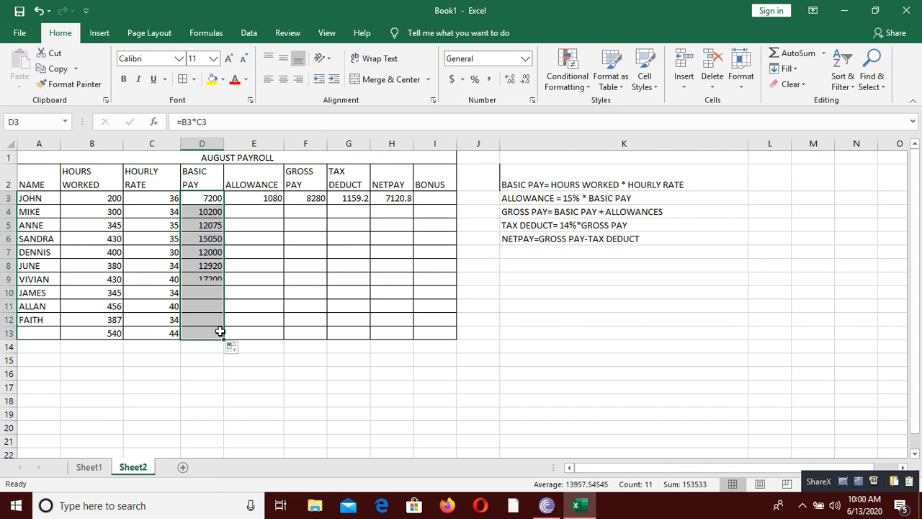
left_click(248, 195)
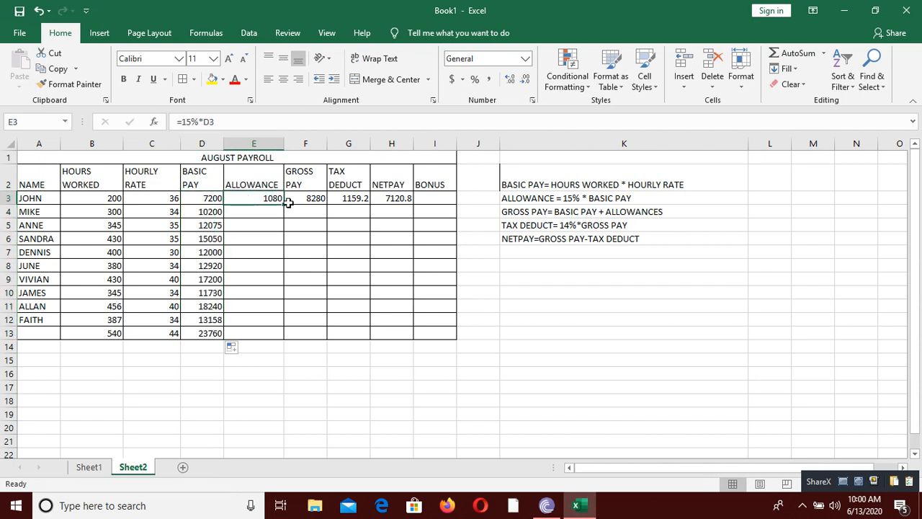
left_click_drag(282, 206, 300, 334)
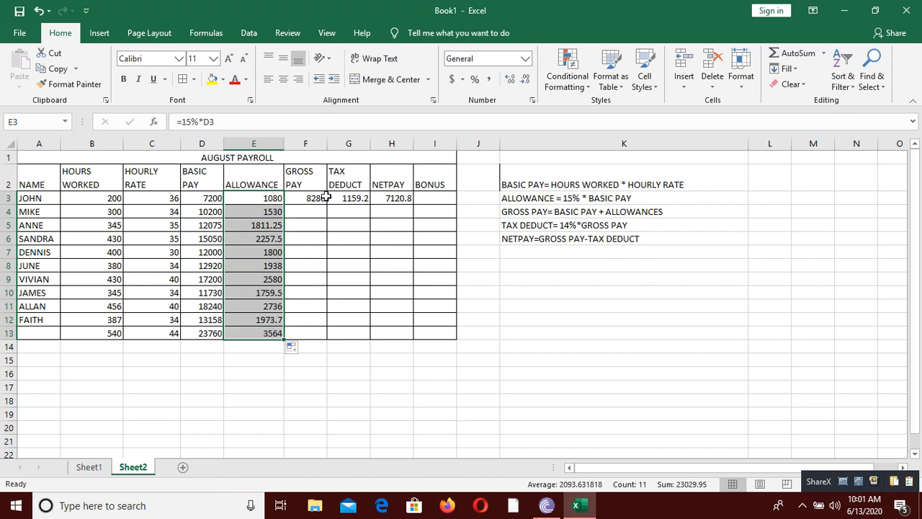
Fill the gross pay, tax deduction and net pay formulas from F3, G3 and H3 down through row 13
left_click(320, 198)
left_click_drag(327, 205, 319, 331)
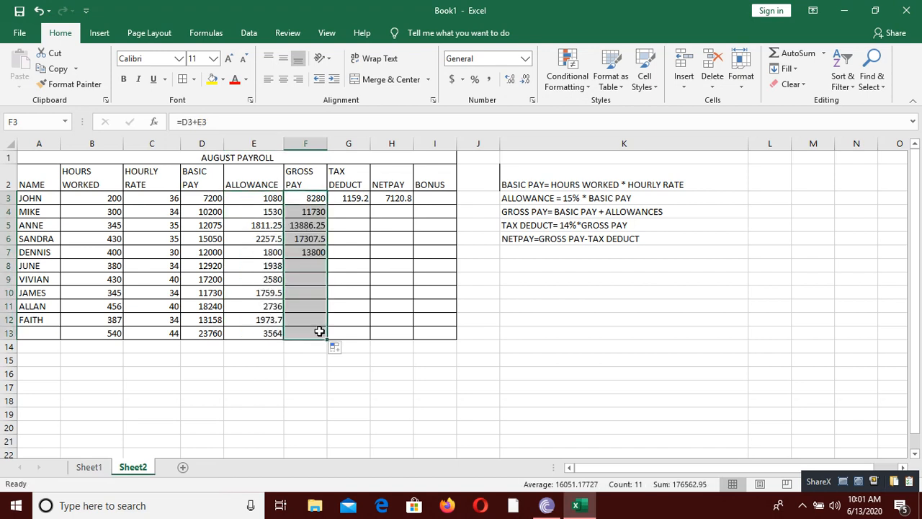
left_click(349, 198)
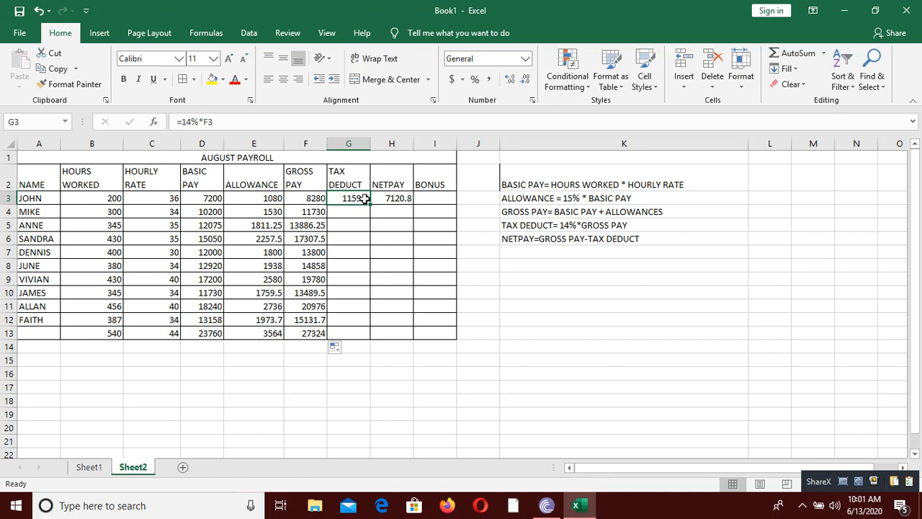
left_click_drag(370, 205, 363, 333)
left_click(389, 200)
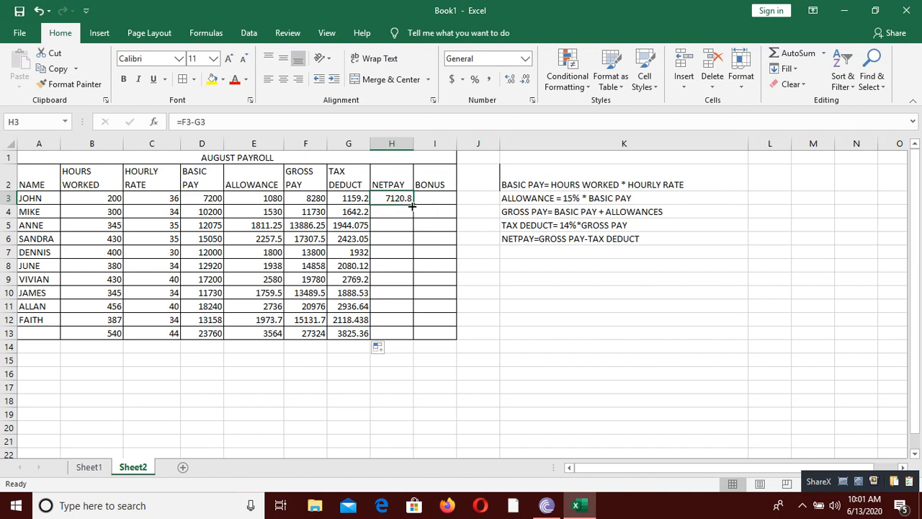
left_click_drag(412, 206, 416, 335)
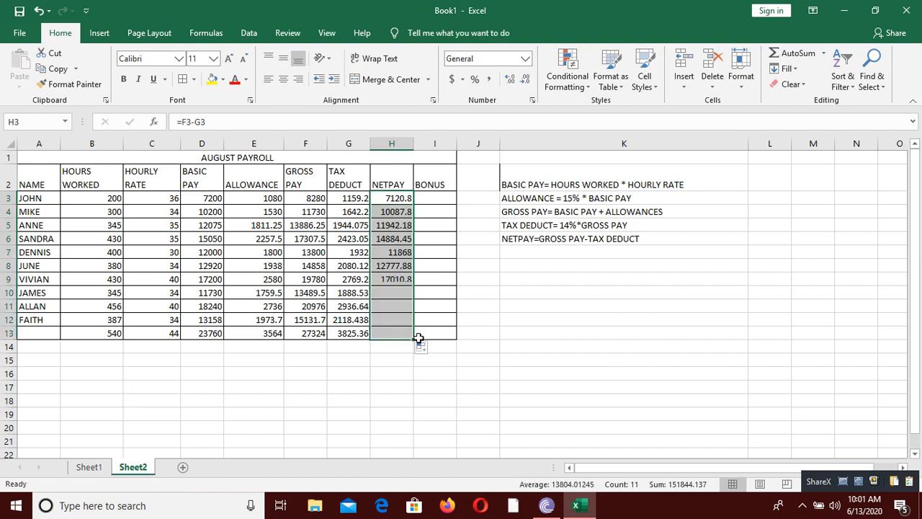
Enter the bonus rule "BONUS = 3000 TO THOSE WHOSE NET IS ABOVE 15000THE REST TO GET 1000" in cell K7
left_click(433, 199)
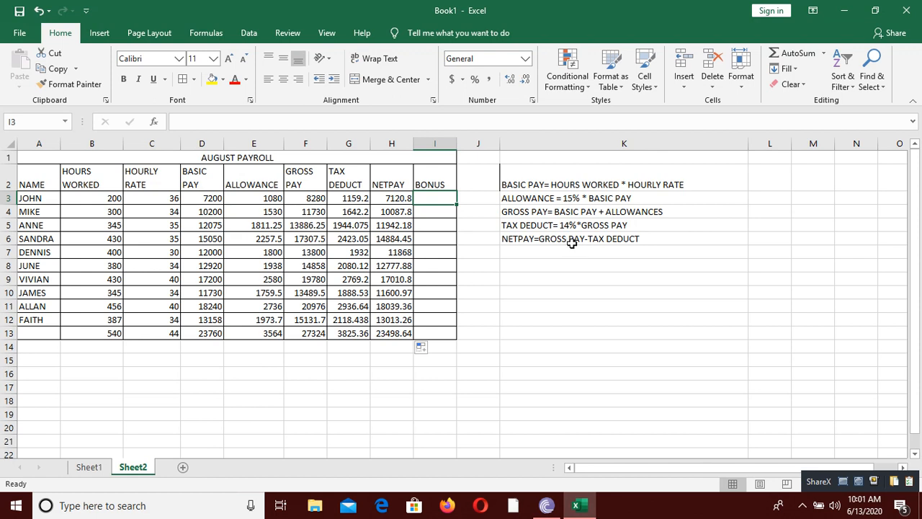
left_click(537, 254)
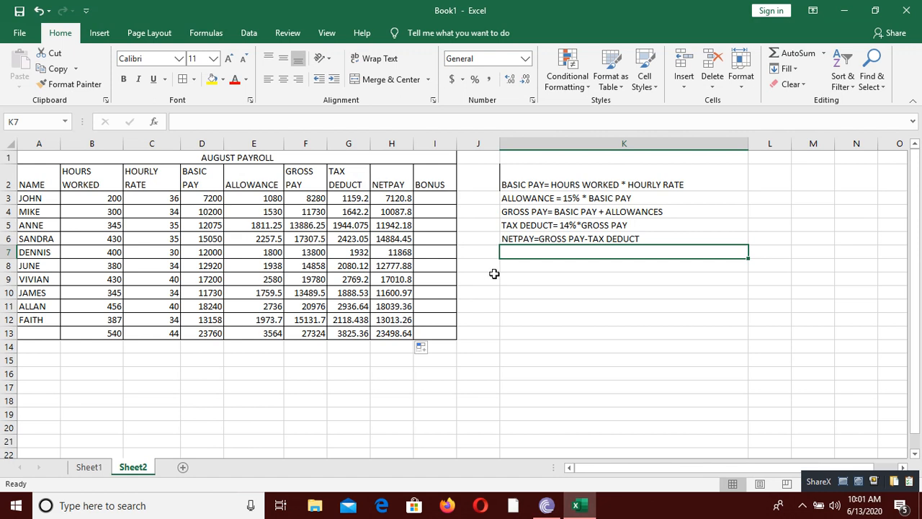
type("BONUS")
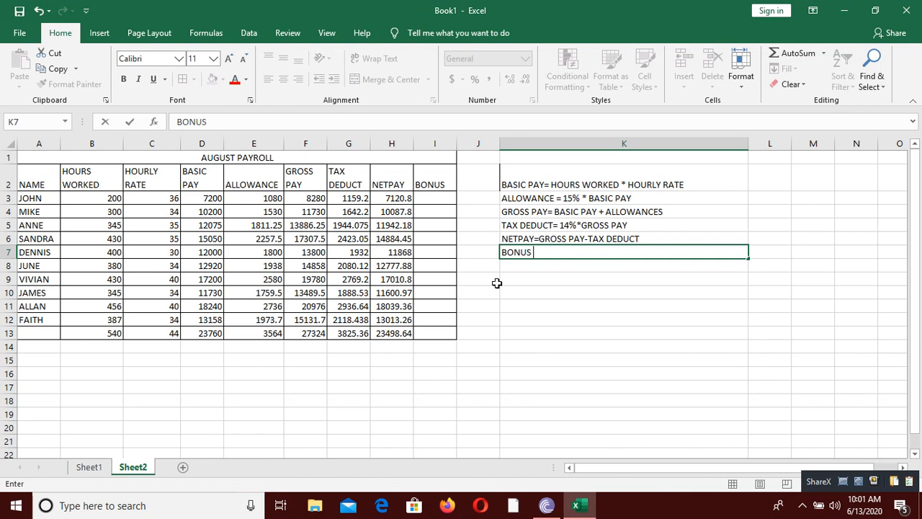
type(" = 3000 TH")
key("BackSpace")
type("O THOSE ")
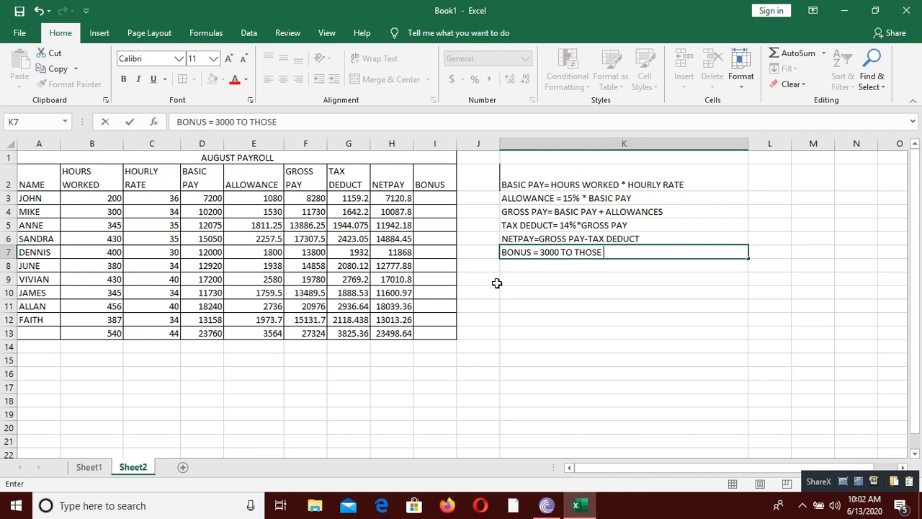
type("WHOSE NET ")
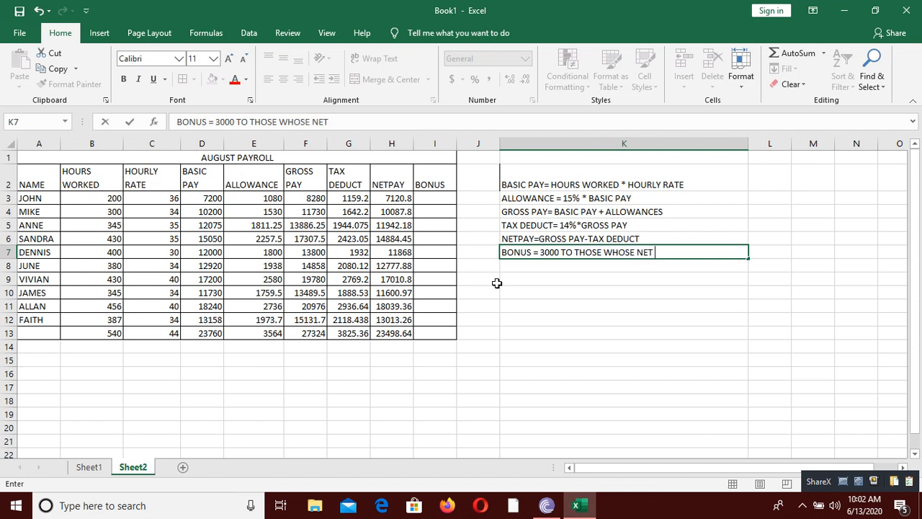
type("IS ABOVE 1500")
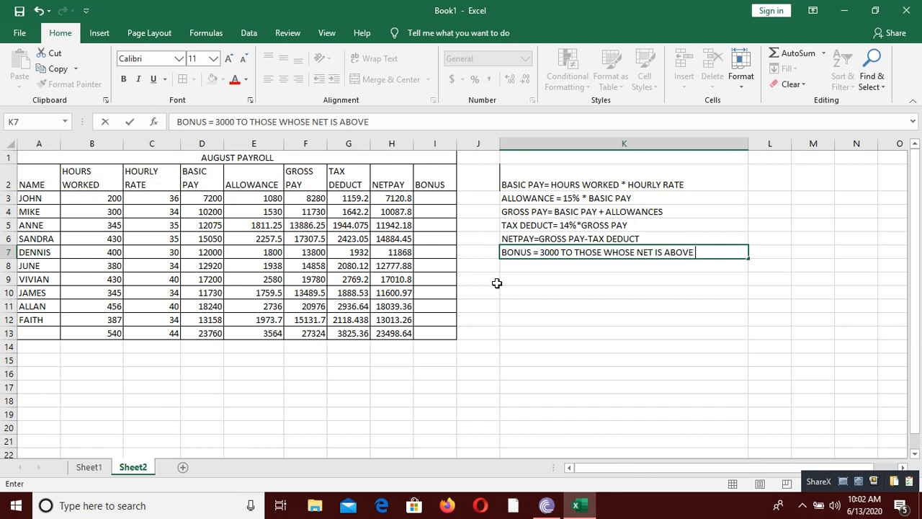
type("0THE REST")
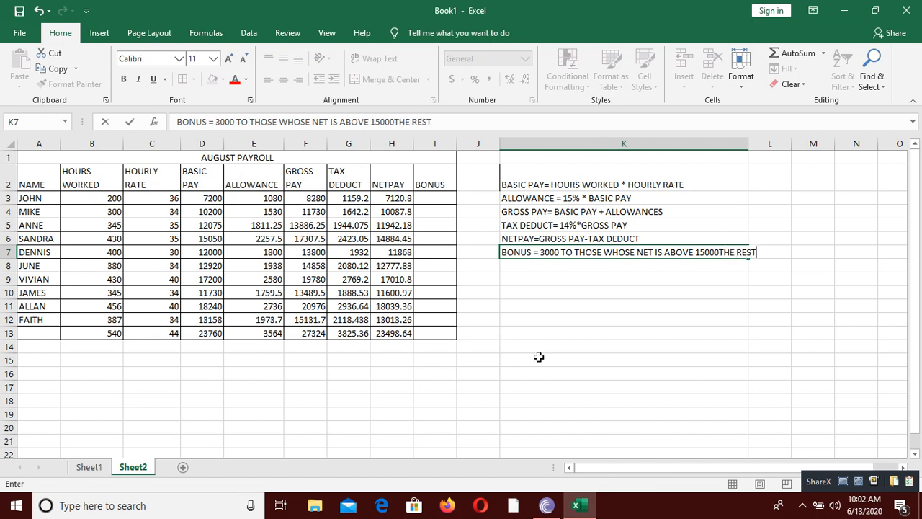
type(" TO GE")
type("TO GET")
type(" 1000")
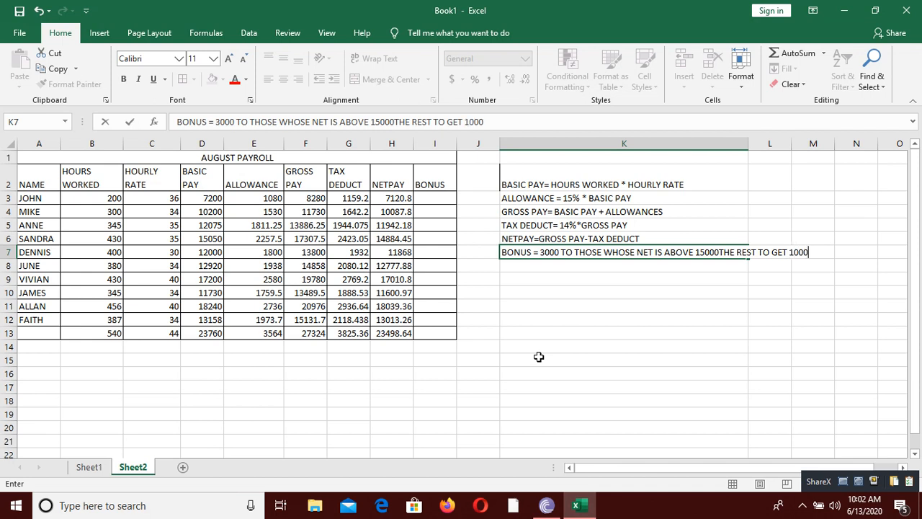
left_click(671, 321)
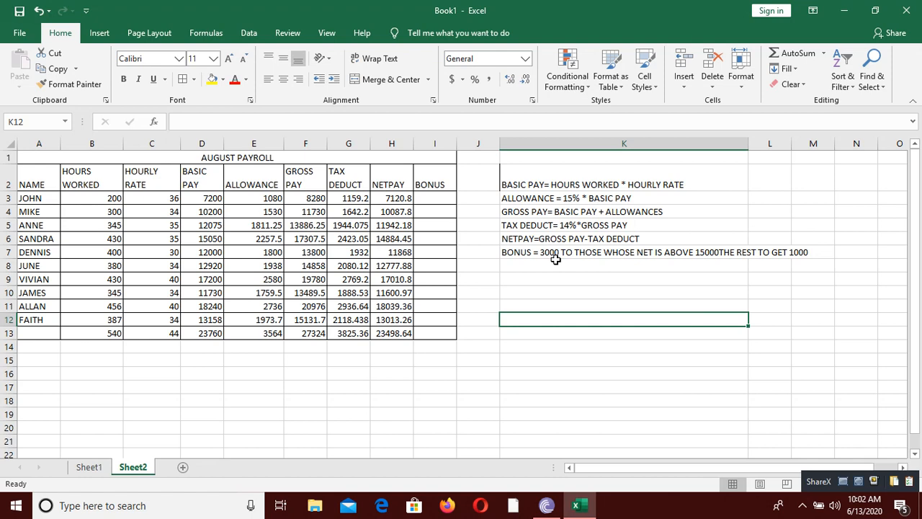
Insert the IF function in cell I3 for the first employee's bonus and bring up its arguments
left_click(445, 196)
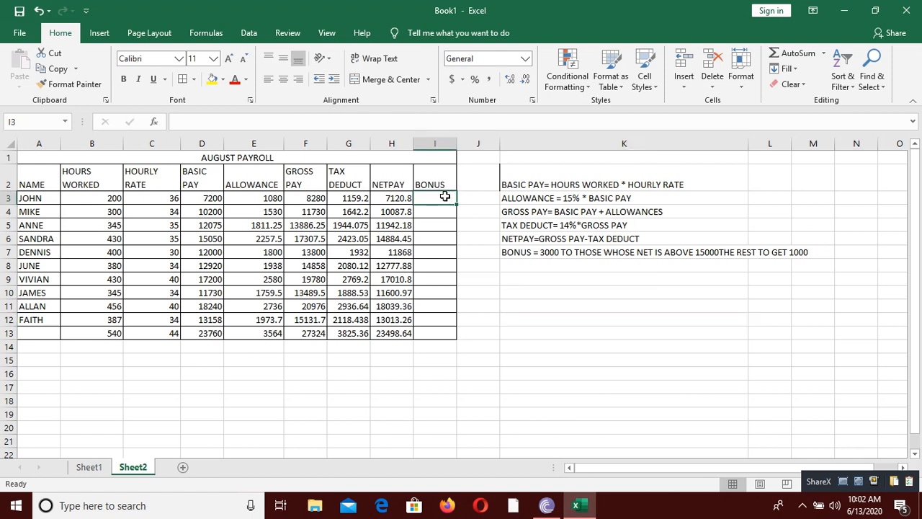
left_click(206, 33)
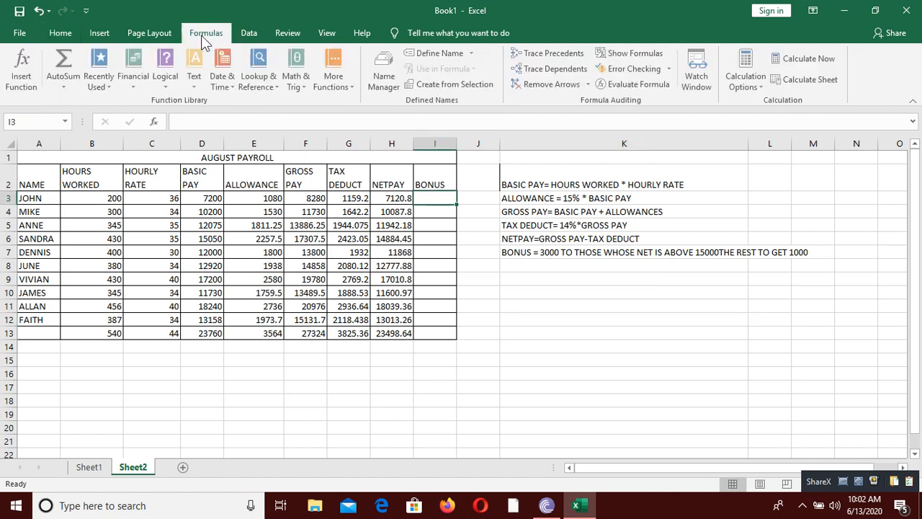
left_click(56, 87)
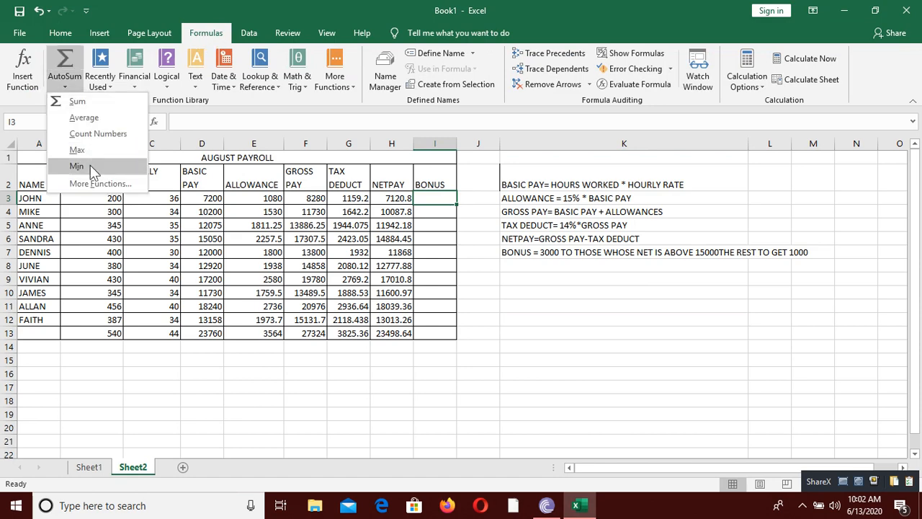
left_click(90, 183)
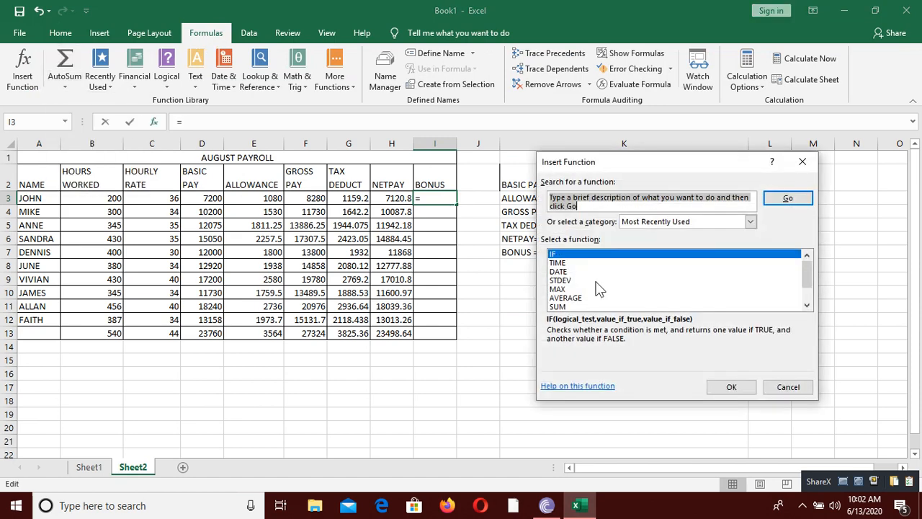
left_click(583, 254)
left_click(729, 388)
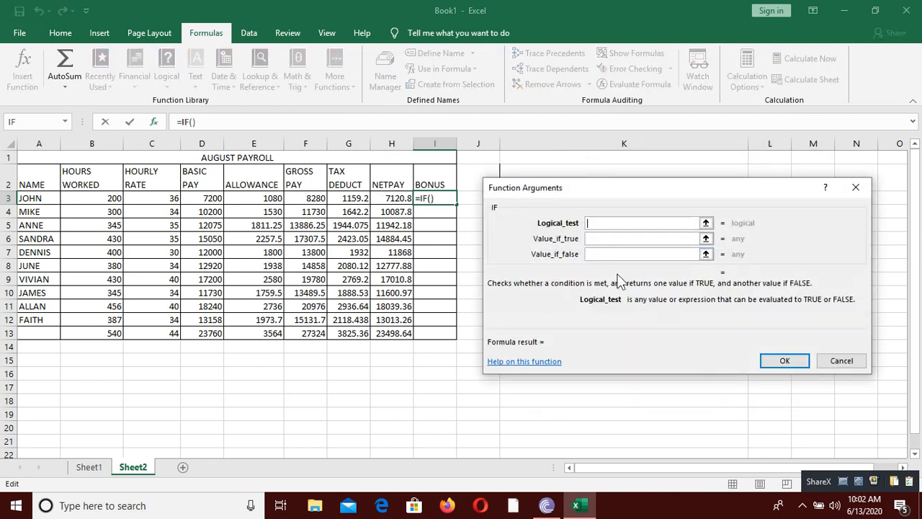
Set the IF test to H3>15000, returning 3000 if true and 1000 if false, and fill the bonus formula down through row 13
type("H3")
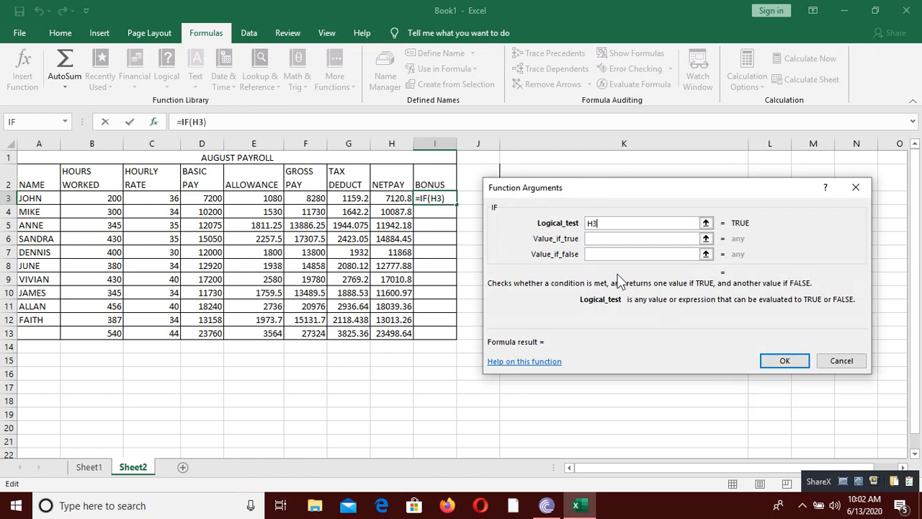
type(">15000")
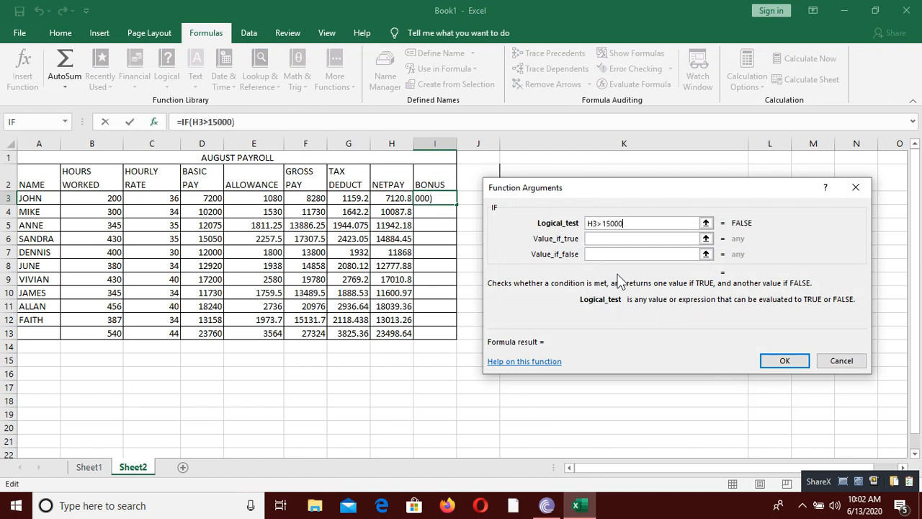
left_click(600, 240)
type("3000")
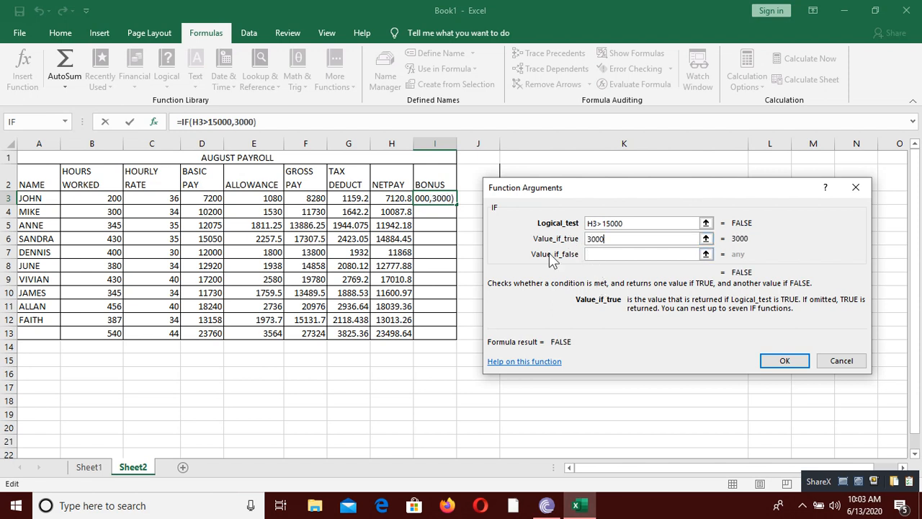
left_click(600, 253)
type("1000")
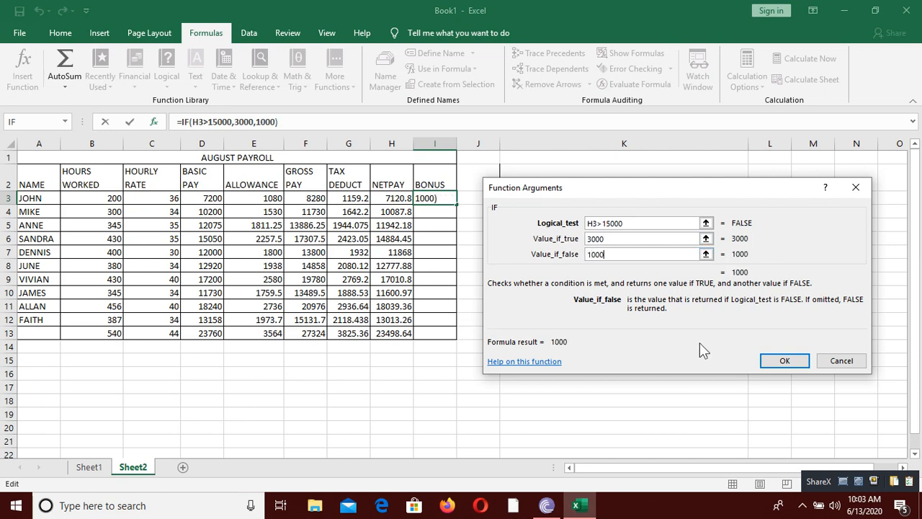
left_click(787, 360)
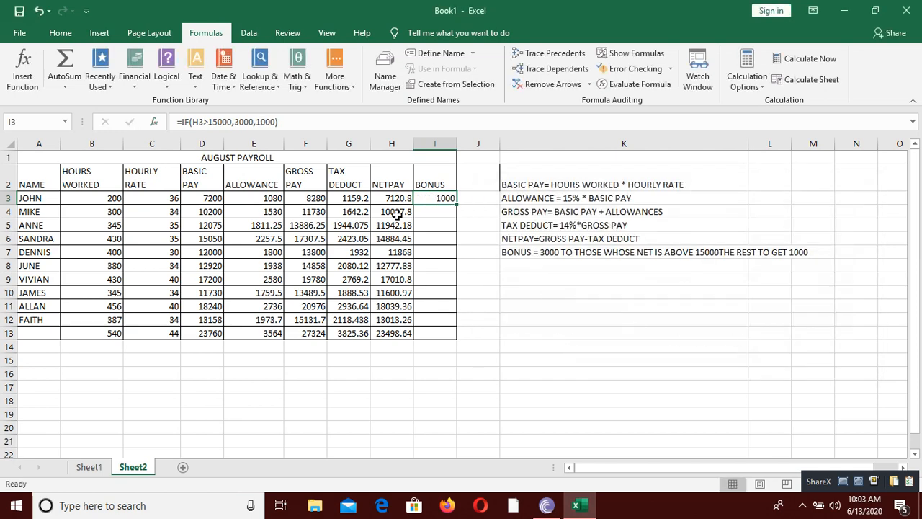
left_click_drag(459, 206, 469, 342)
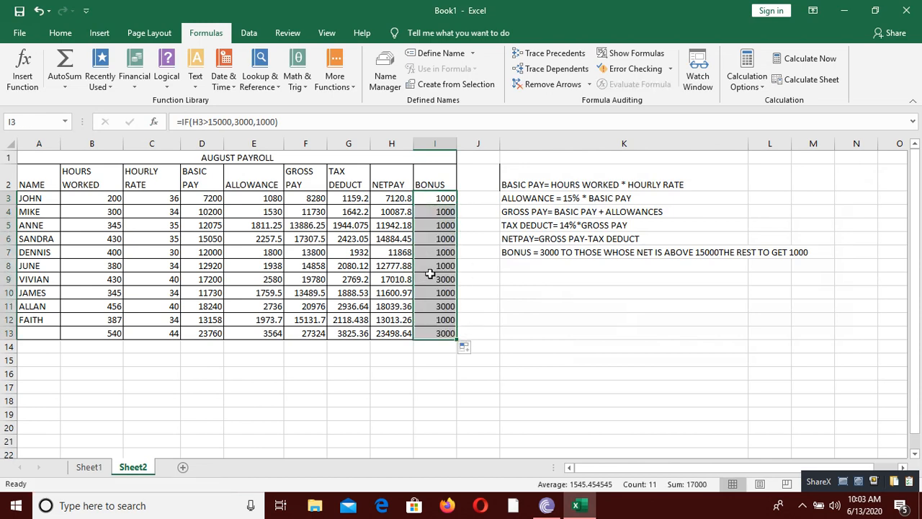